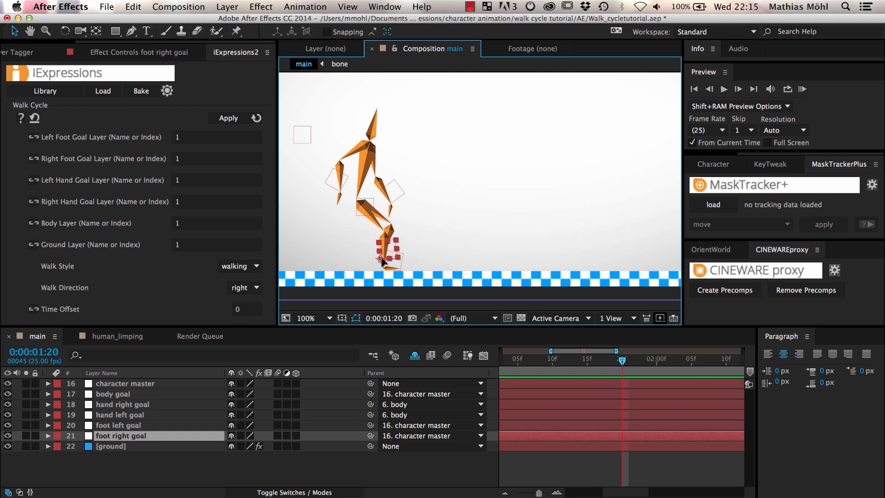
# Repose the character by moving the left foot goal, both hand goals and the body goal
pyautogui.moveTo(384, 266)
pyautogui.mouseDown()
pyautogui.moveTo(408, 261)
pyautogui.moveTo(375, 270)
pyautogui.mouseUp()
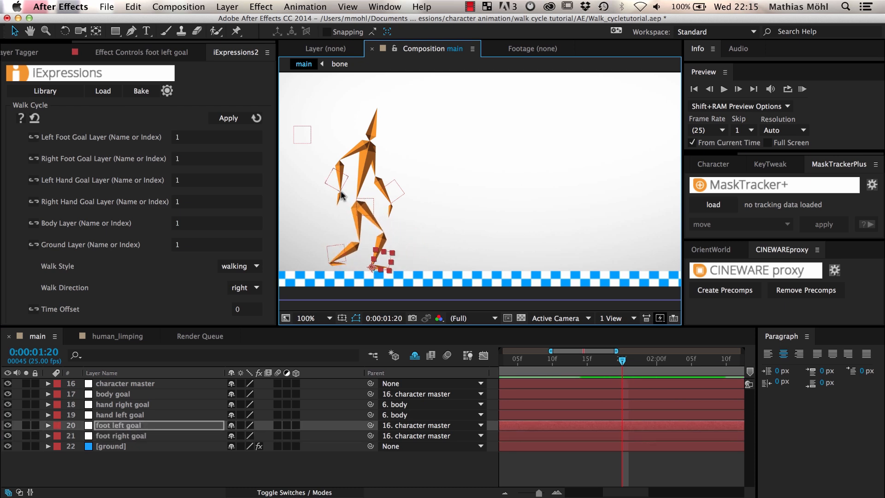
pyautogui.moveTo(342, 196)
pyautogui.mouseDown()
pyautogui.moveTo(380, 208)
pyautogui.moveTo(329, 204)
pyautogui.mouseUp()
pyautogui.moveTo(396, 203); pyautogui.dragTo(411, 201)
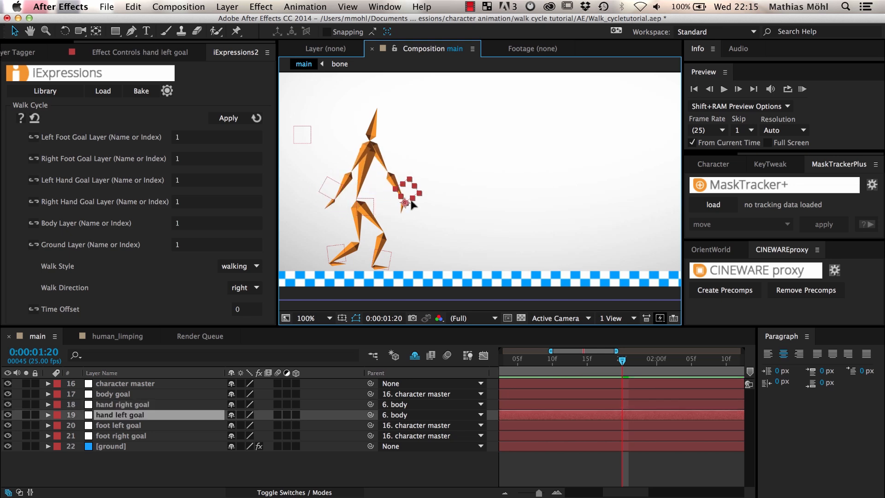
pyautogui.moveTo(354, 208)
pyautogui.mouseDown()
pyautogui.moveTo(390, 196)
pyautogui.moveTo(356, 198)
pyautogui.mouseUp()
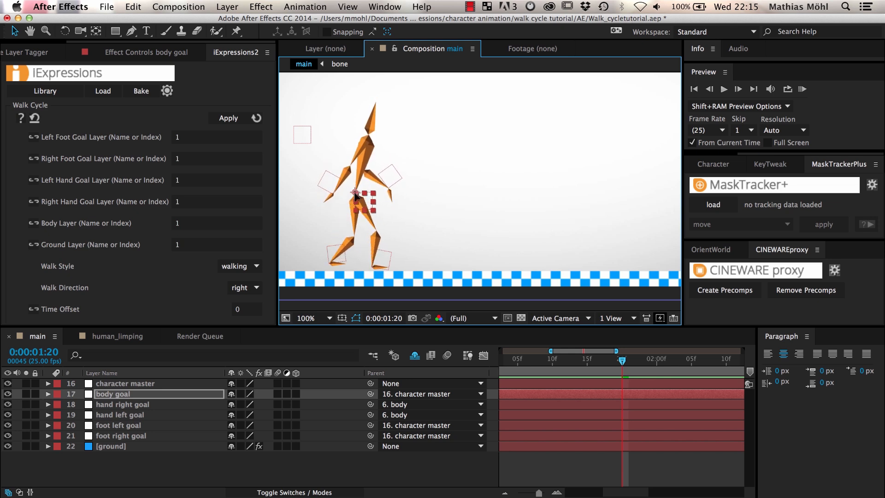
# Move the whole character right and slightly down using the character master layer
pyautogui.click(147, 386)
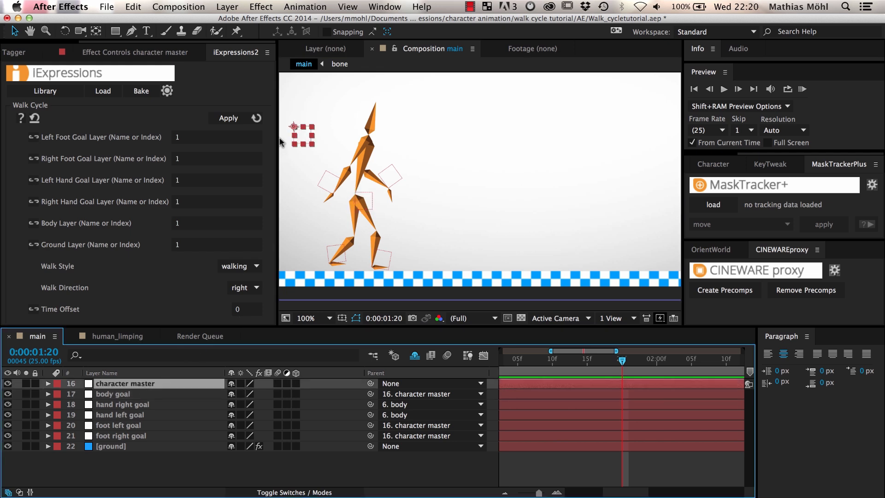
pyautogui.moveTo(294, 128); pyautogui.dragTo(323, 135)
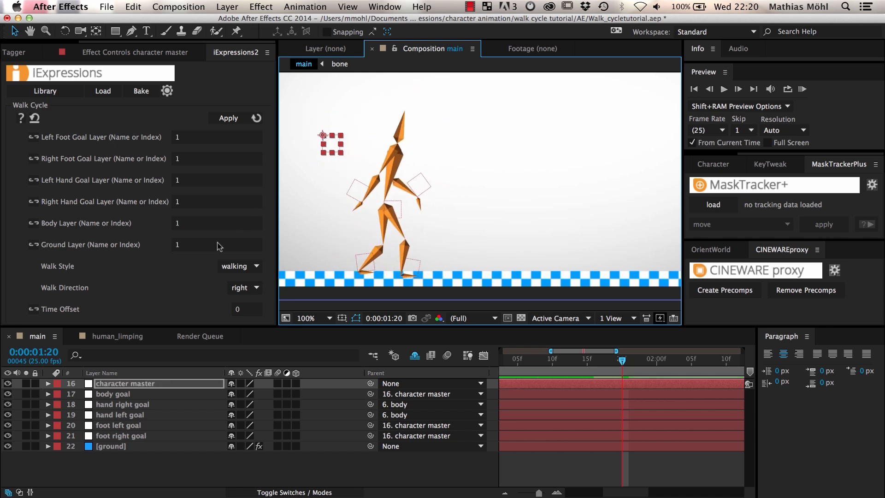
# Hide the ground layer briefly and show it again to identify it in the composition
pyautogui.click(119, 446)
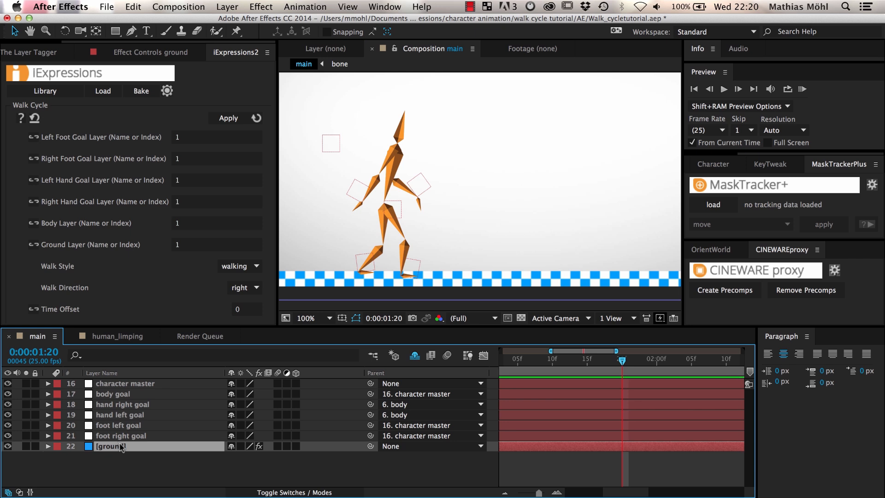
pyautogui.click(7, 446)
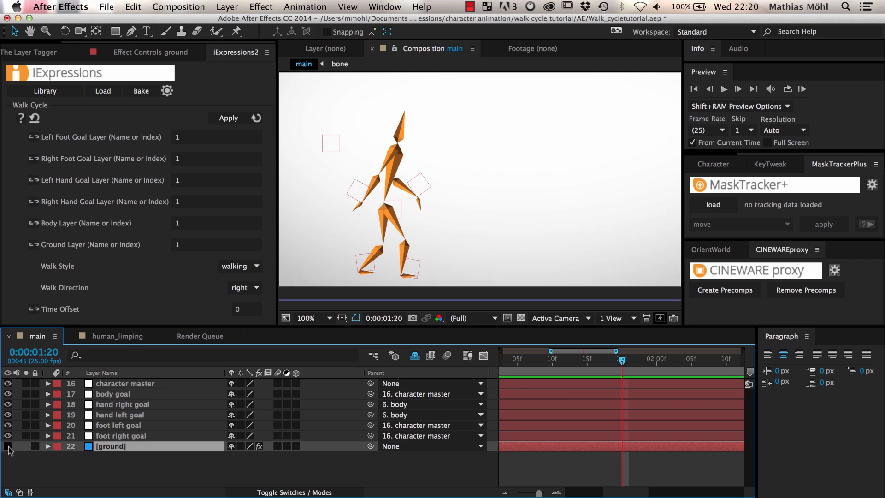
pyautogui.click(7, 446)
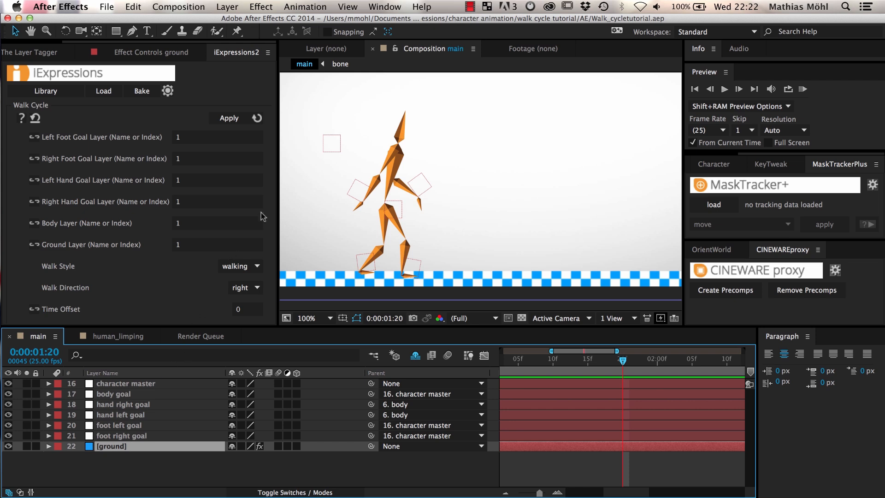
# Shift the whole character slightly farther right along the ground with its master control
pyautogui.moveTo(325, 152)
pyautogui.mouseDown()
pyautogui.moveTo(446, 144)
pyautogui.moveTo(334, 144)
pyautogui.mouseUp()
pyautogui.click(328, 282)
pyautogui.moveTo(327, 282); pyautogui.dragTo(368, 278)
pyautogui.click(422, 265)
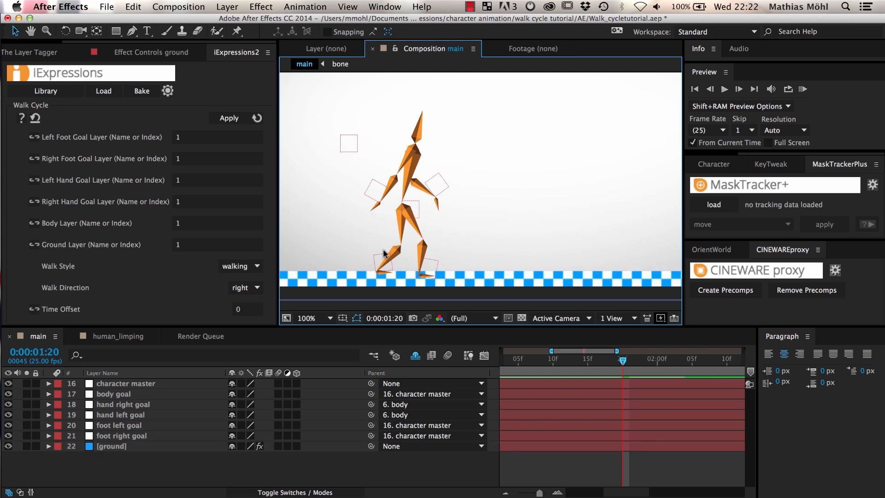
# Raise the left foot goal slightly so the front foot sits at the ground's upper edge
pyautogui.click(430, 265)
pyautogui.moveTo(418, 278)
pyautogui.mouseDown()
pyautogui.moveTo(436, 263)
pyautogui.moveTo(405, 277)
pyautogui.moveTo(387, 258)
pyautogui.moveTo(423, 264)
pyautogui.moveTo(406, 288)
pyautogui.moveTo(405, 245)
pyautogui.moveTo(436, 256)
pyautogui.moveTo(387, 273)
pyautogui.moveTo(406, 277)
pyautogui.moveTo(426, 263)
pyautogui.moveTo(418, 272)
pyautogui.mouseUp()
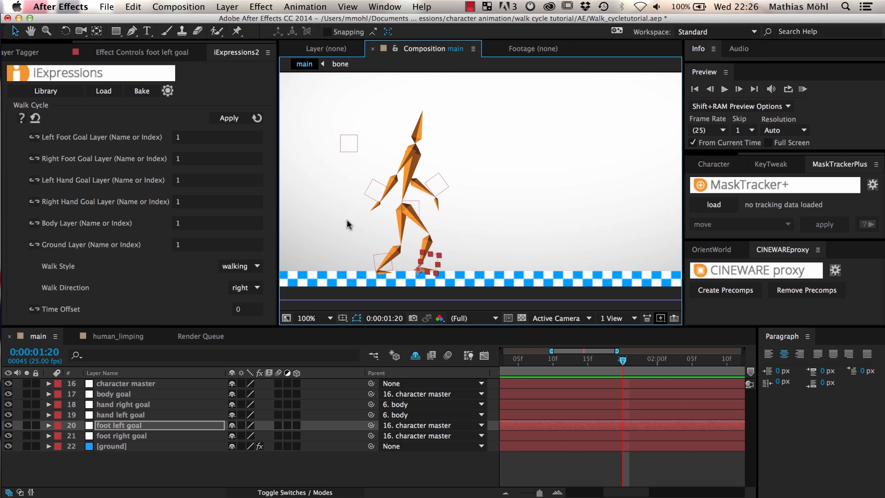
pyautogui.click(116, 394)
pyautogui.keyDown('shift'); pyautogui.click(115, 434); pyautogui.keyUp('shift')
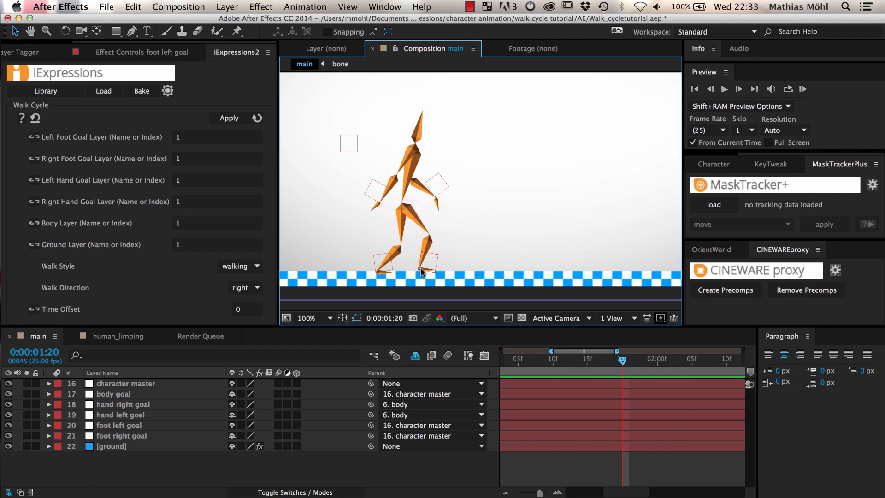
# Bring both foot goals together on the ground beneath the hips and move the left hand goal to the hip
pyautogui.moveTo(420, 269); pyautogui.dragTo(403, 282)
pyautogui.moveTo(377, 271); pyautogui.dragTo(403, 282)
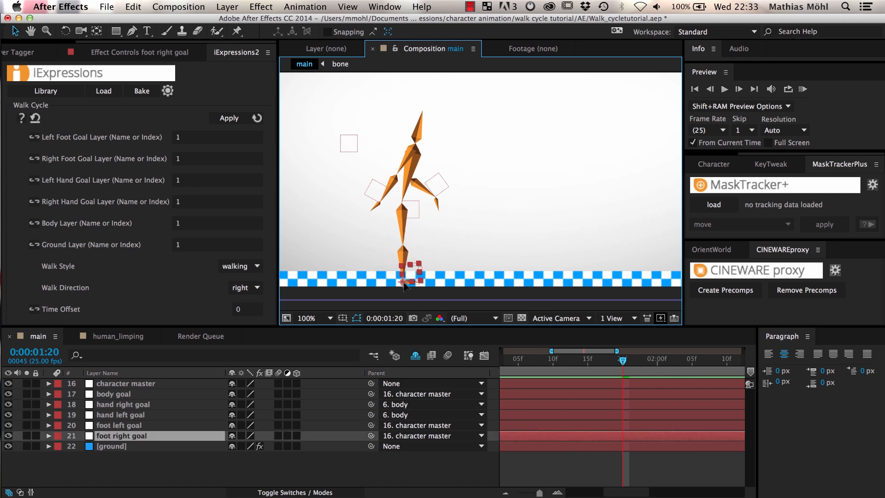
pyautogui.moveTo(436, 186); pyautogui.dragTo(405, 204)
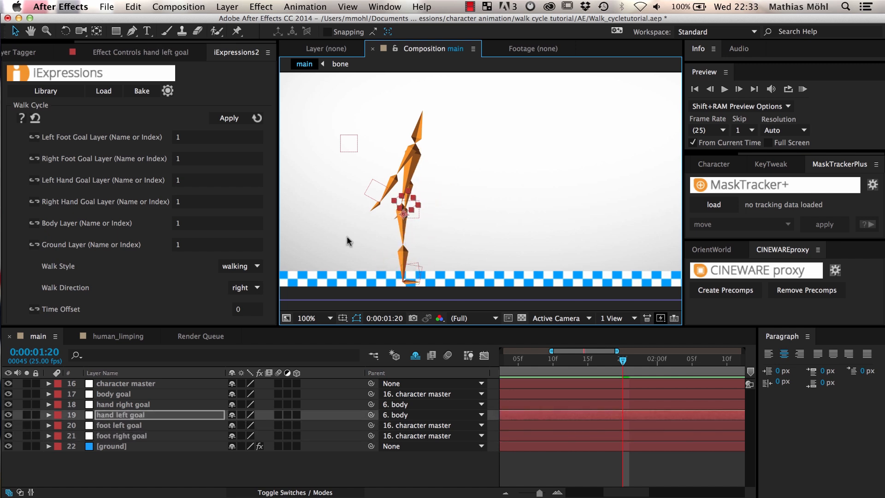
# Rotate the body goal to -13° so the torso stands upright, and bring the right hand goal to the hip
pyautogui.click(125, 397)
pyautogui.press('r')
pyautogui.moveTo(245, 404); pyautogui.dragTo(239, 404)
pyautogui.click(418, 210)
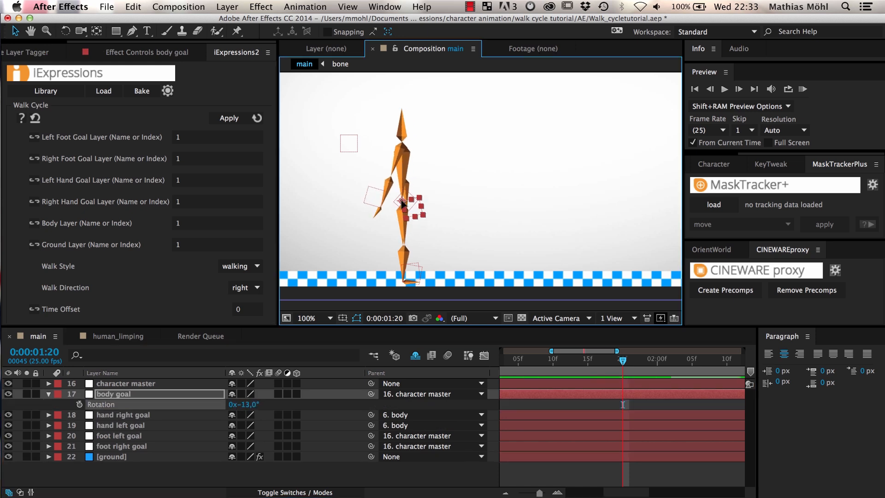
pyautogui.moveTo(402, 202); pyautogui.dragTo(403, 214)
pyautogui.click(123, 415)
pyautogui.click(121, 426)
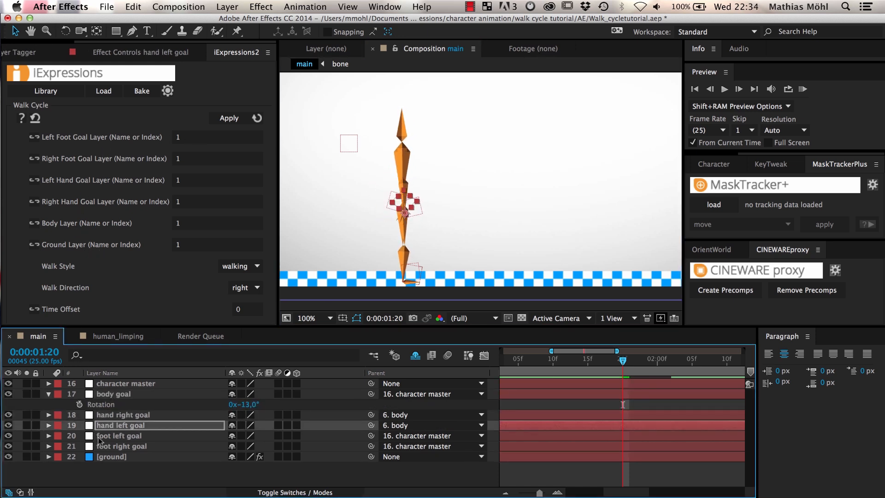
# Assign the Walk Cycle foot and hand layers: foot left goal, foot right goal, hand left goal and hand right goal
pyautogui.click(186, 137)
pyautogui.write('foot left goal')
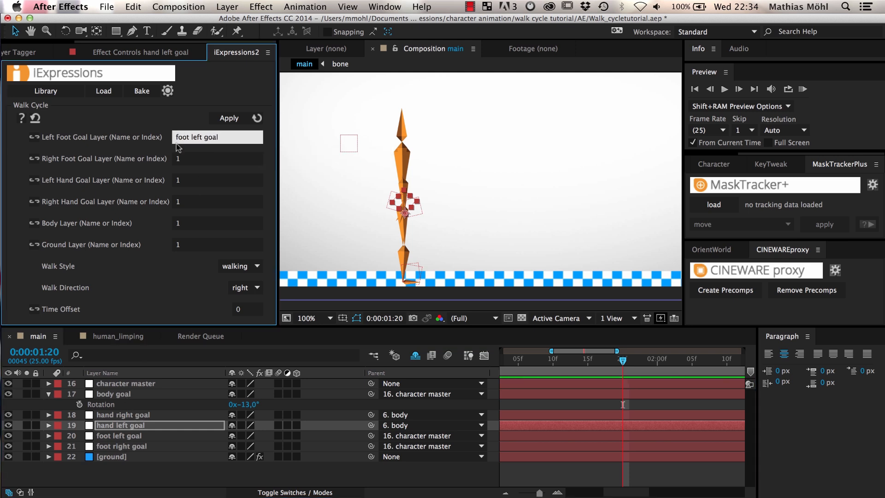
pyautogui.click(186, 159)
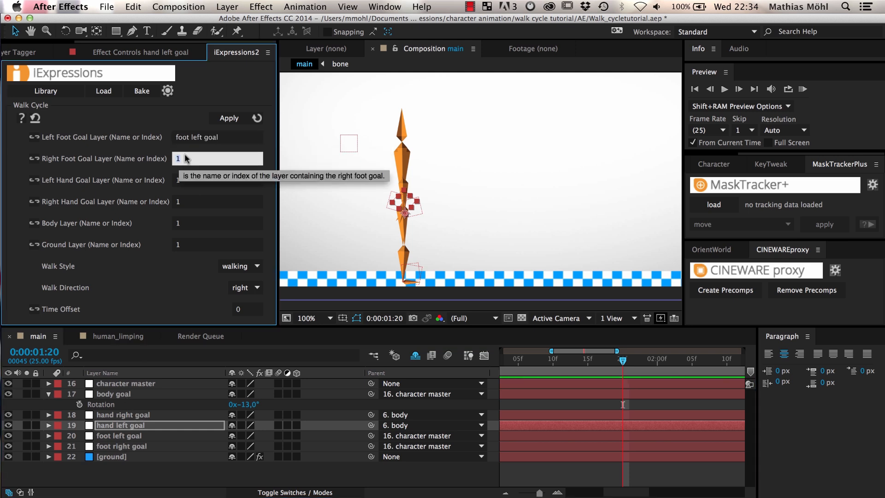
pyautogui.click(193, 180)
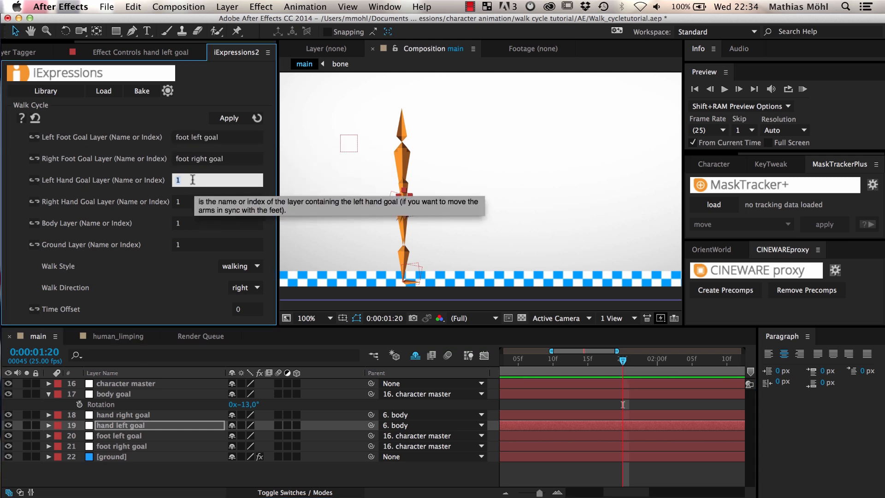
pyautogui.click(188, 204)
pyautogui.write('hand right goal')
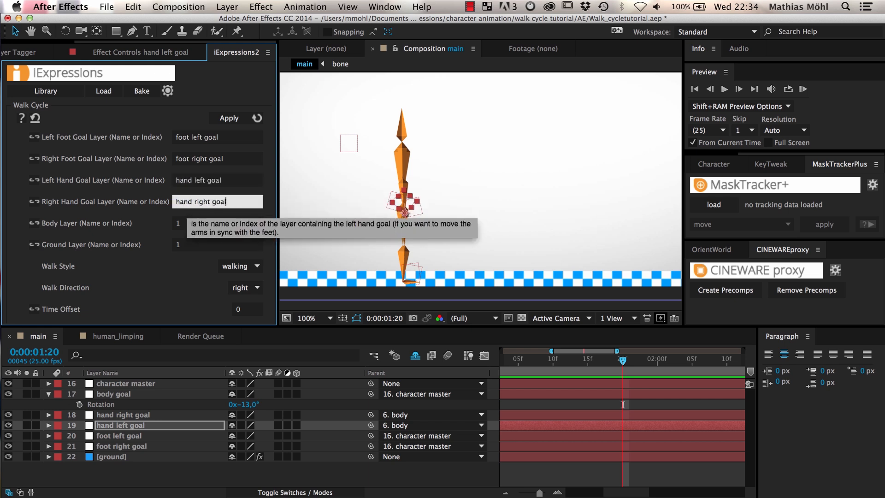
# Set the Walk Cycle body layer to body goal and ground layer to ground, with walking as the walk style
pyautogui.click(185, 225)
pyautogui.write('body goal')
pyautogui.click(184, 246)
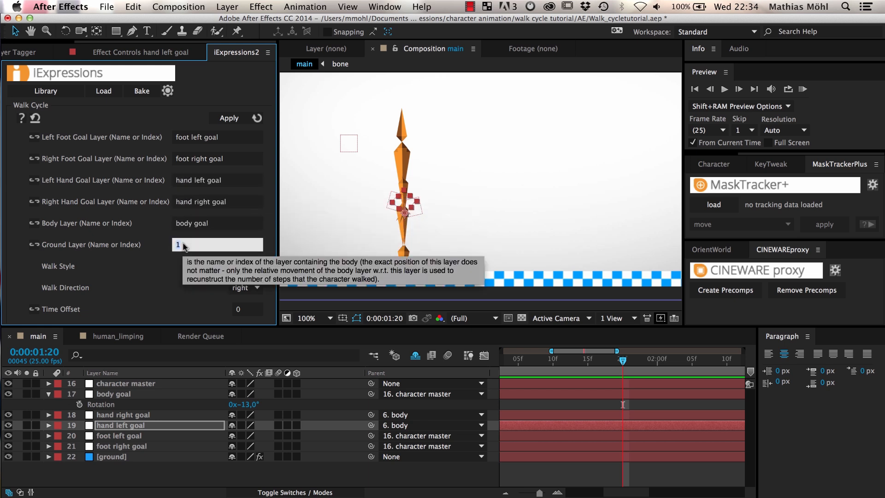
pyautogui.write('ground')
pyautogui.click(199, 276)
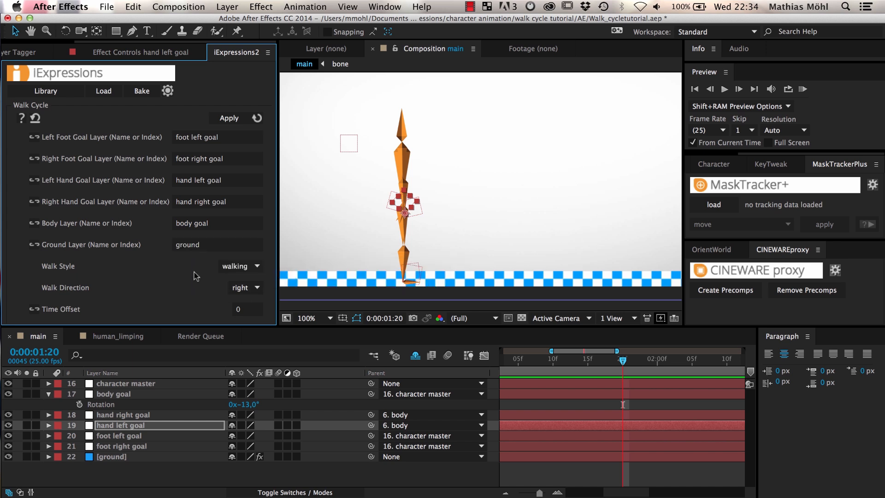
pyautogui.click(249, 268)
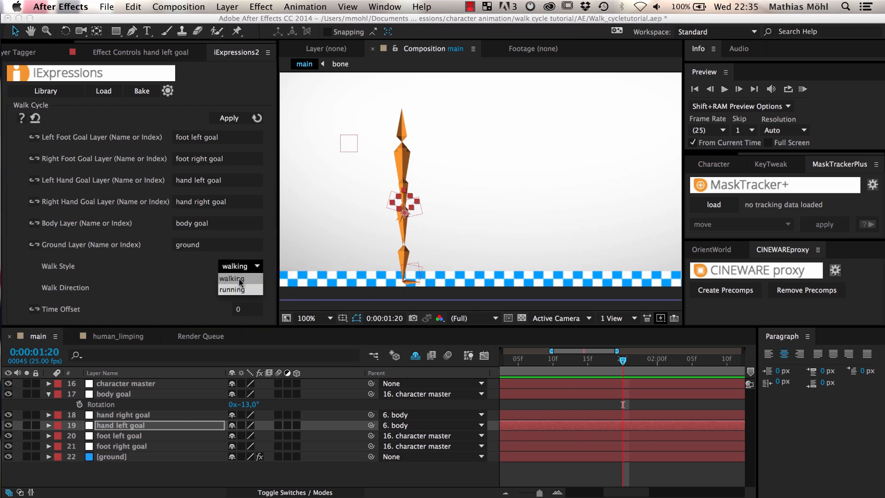
pyautogui.click(238, 280)
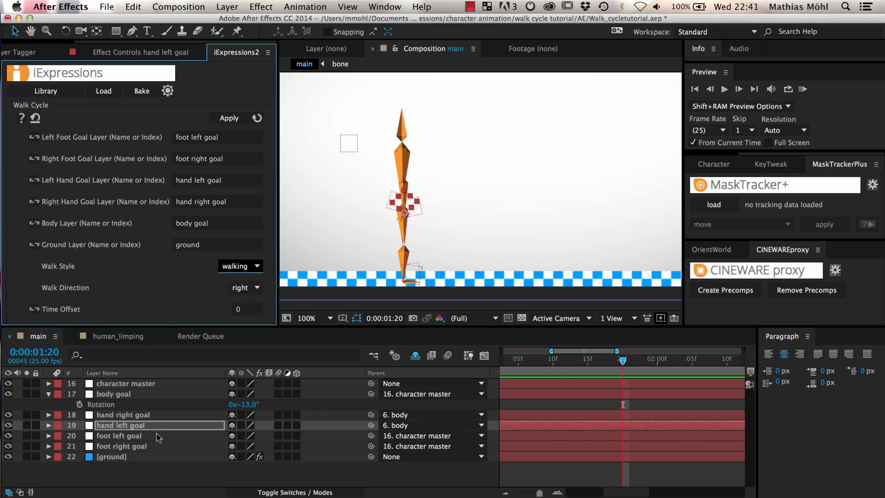
# Apply the Walk Cycle expression to the body goal and all four hand and foot goal layers
pyautogui.click(130, 446)
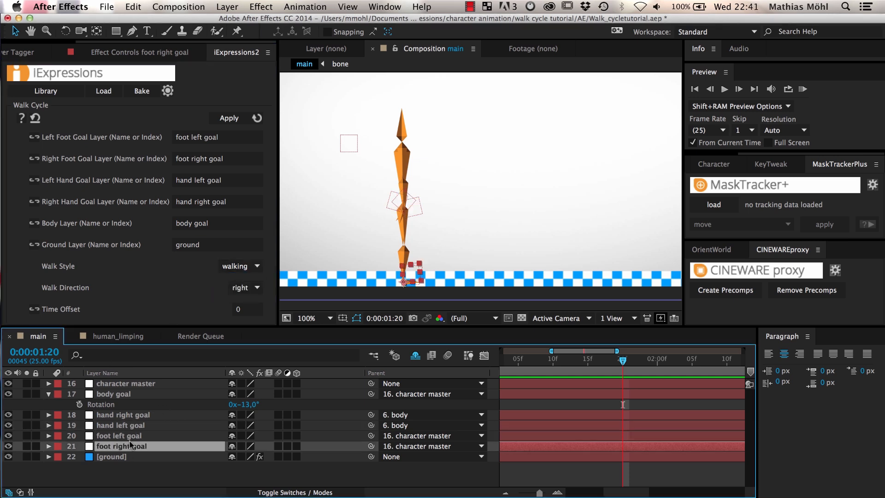
pyautogui.keyDown('shift'); pyautogui.click(131, 437); pyautogui.keyUp('shift')
pyautogui.keyDown('shift'); pyautogui.click(131, 426); pyautogui.keyUp('shift')
pyautogui.keyDown('shift'); pyautogui.click(126, 416); pyautogui.keyUp('shift')
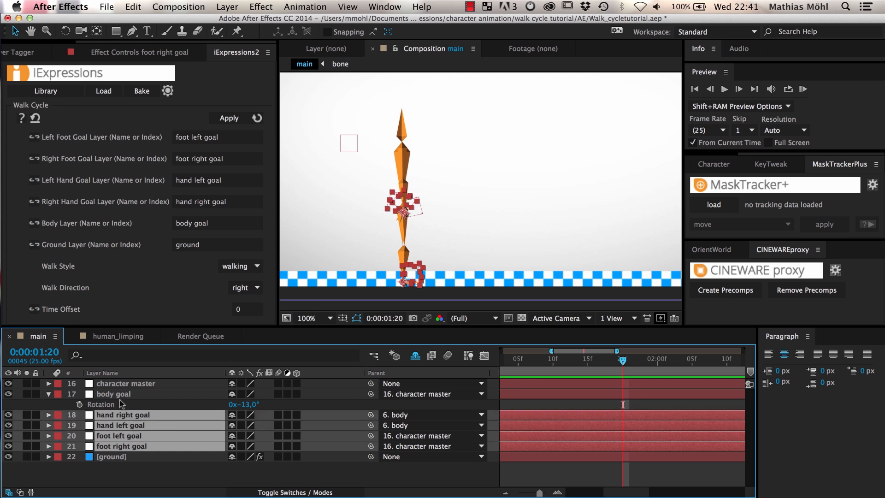
pyautogui.keyDown('shift'); pyautogui.click(122, 394); pyautogui.keyUp('shift')
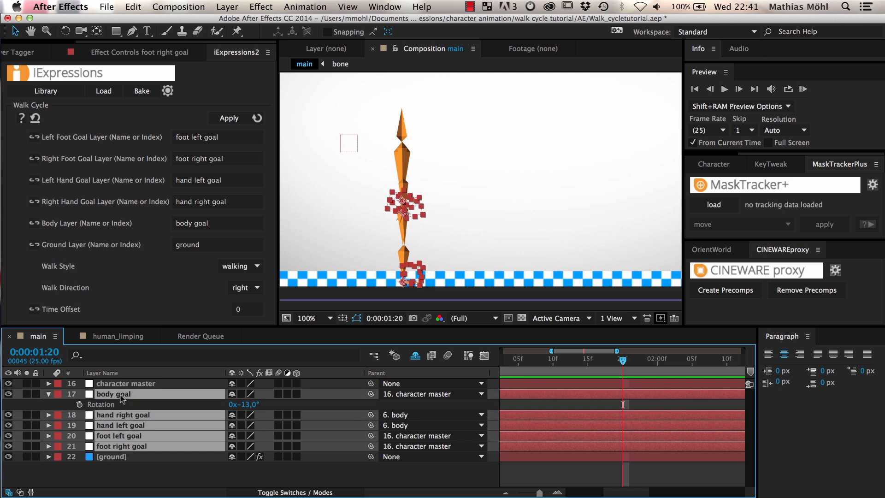
pyautogui.click(228, 119)
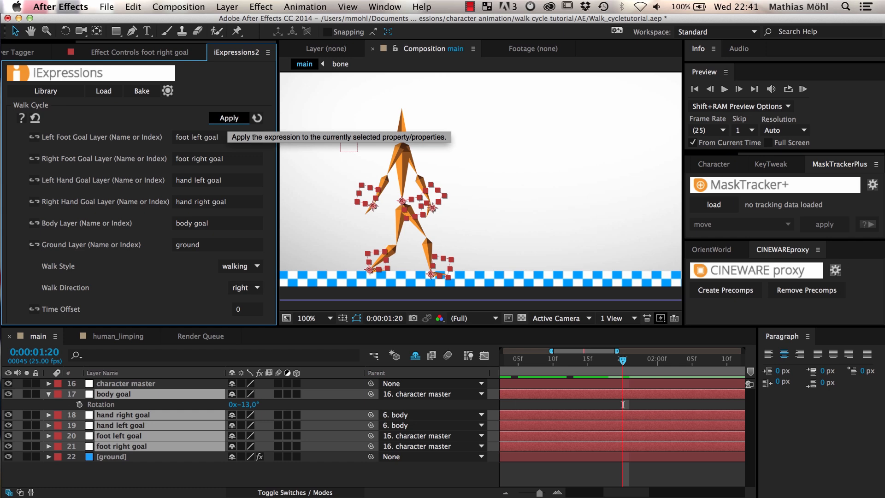
# Add a position keyframe to the character master and move it to the start of the timeline
pyautogui.click(145, 385)
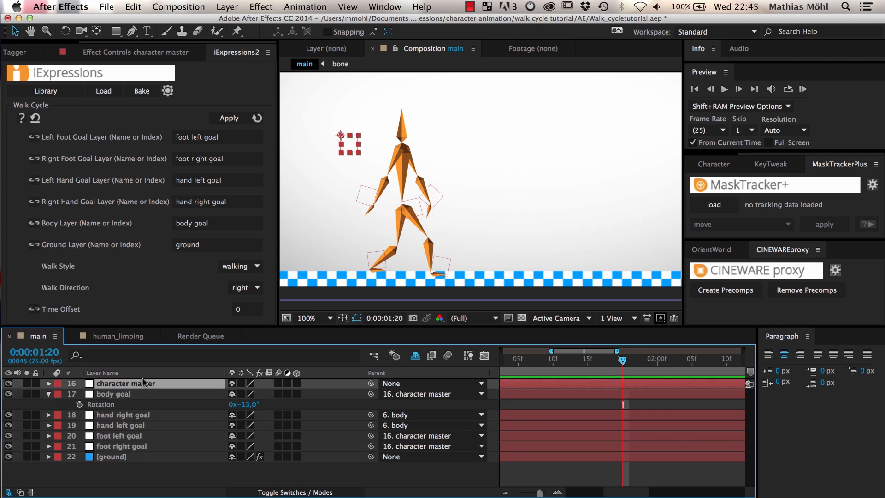
pyautogui.press('p')
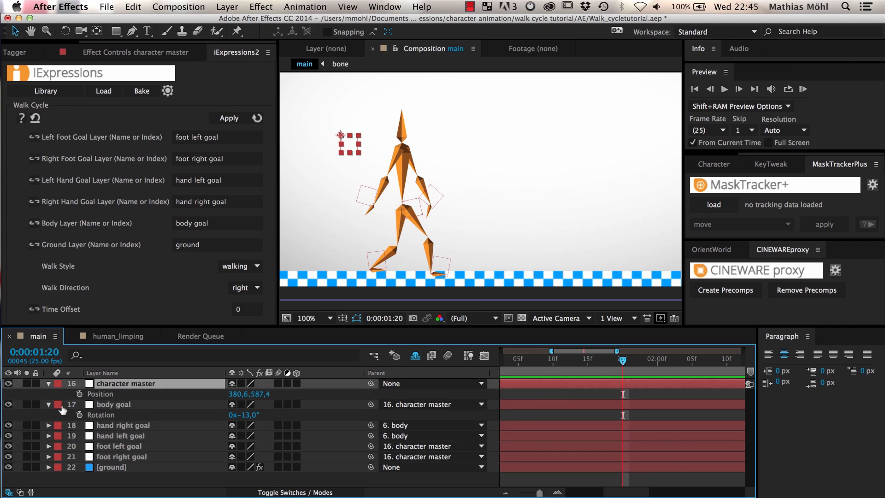
pyautogui.click(49, 405)
pyautogui.click(103, 394)
pyautogui.click(79, 394)
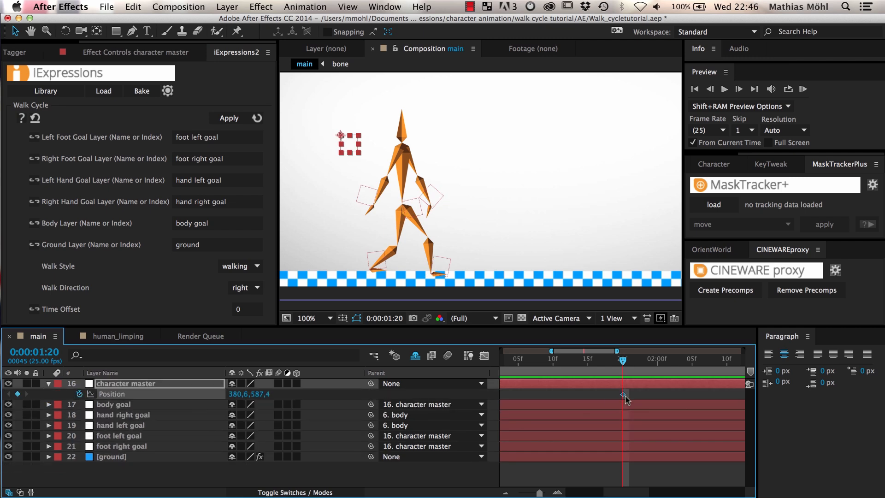
pyautogui.moveTo(624, 396); pyautogui.dragTo(513, 397)
# At 0:00:04:07, move the character master horizontally to x 1148,6 to create a second position keyframe
pyautogui.press('-')
pyautogui.press('-')
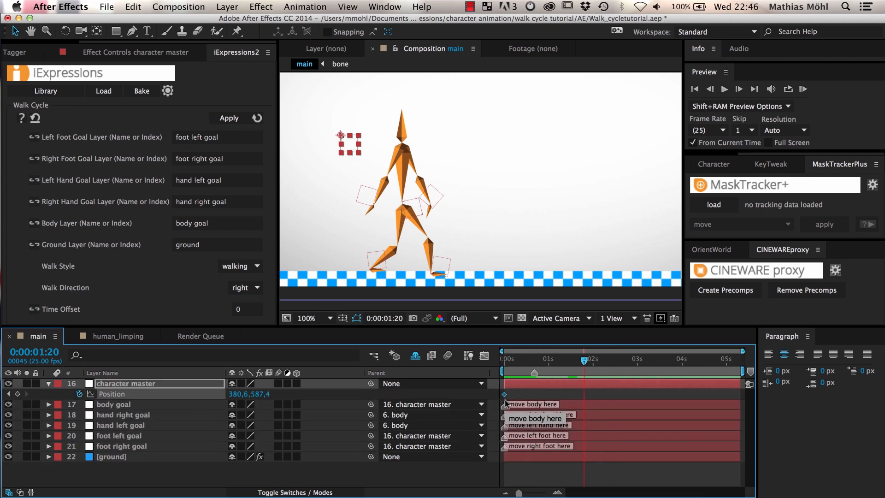
pyautogui.moveTo(584, 360); pyautogui.dragTo(689, 360)
pyautogui.moveTo(354, 154); pyautogui.dragTo(560, 157)
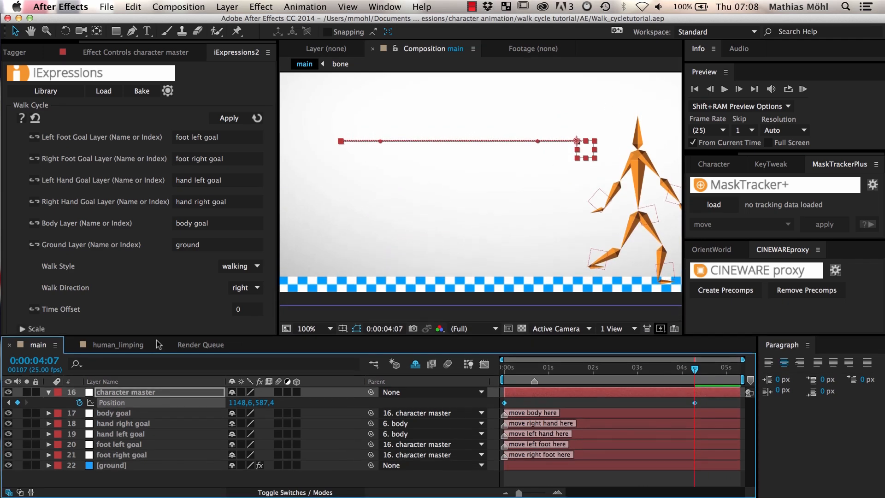
# Make the upper panels taller and undock iExpressions as a floating panel
pyautogui.moveTo(157, 337); pyautogui.dragTo(157, 353)
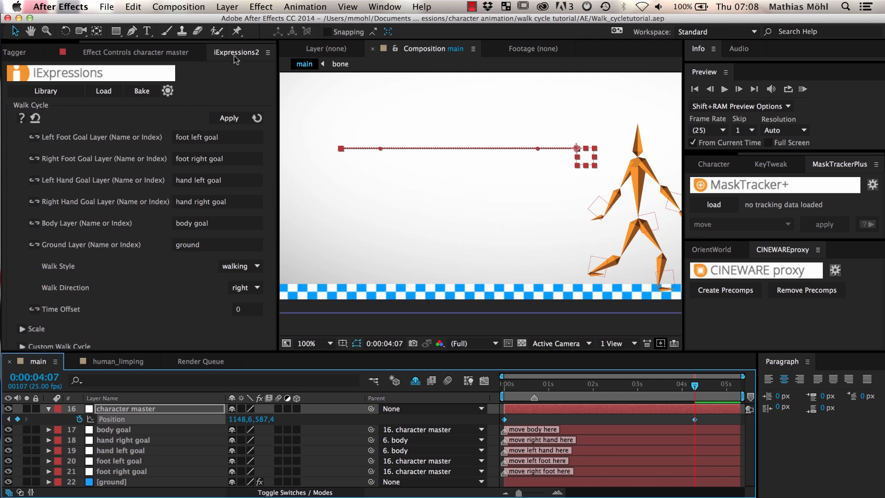
pyautogui.moveTo(237, 59); pyautogui.dragTo(34, 34)
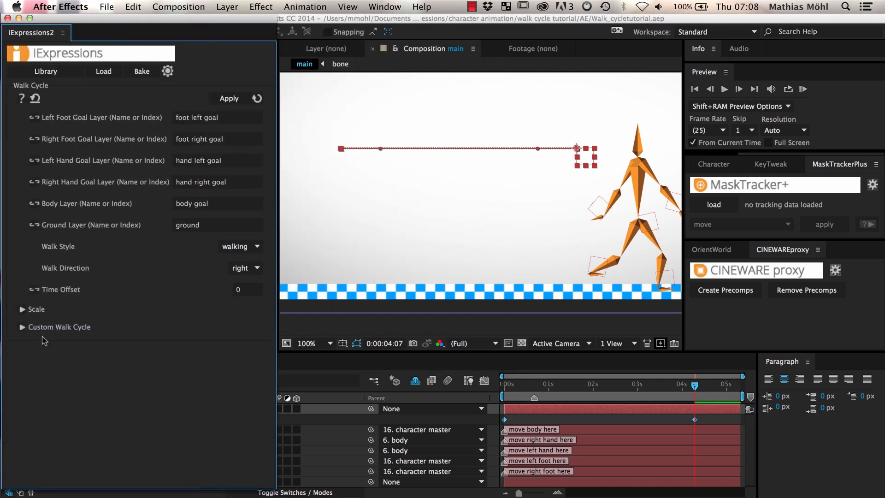
# Return to the start of the timeline and set both Foot Movement scale values to 20
pyautogui.click(22, 309)
pyautogui.moveTo(695, 385); pyautogui.dragTo(500, 392)
pyautogui.doubleClick(211, 326)
pyautogui.write('20')
pyautogui.doubleClick(248, 326)
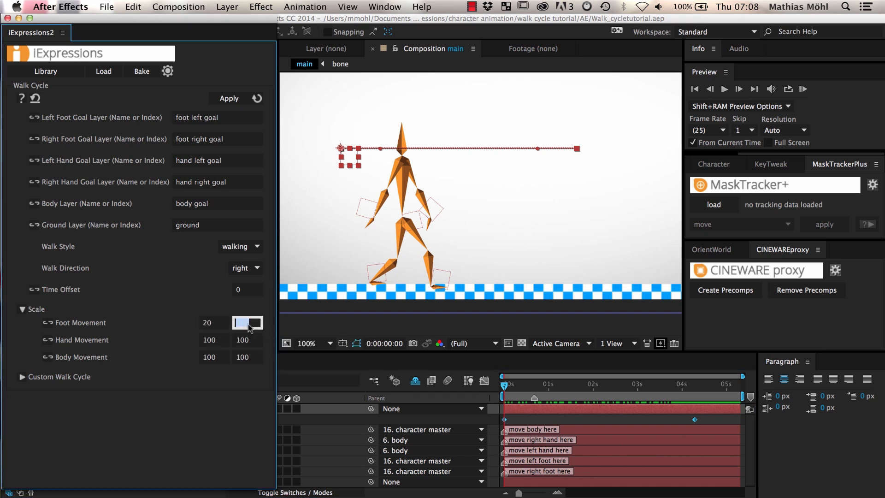
pyautogui.write('20')
# Set both Hand Movement and both Body Movement values to 20, and apply the Walk Cycle expression to the goal layers
pyautogui.doubleClick(213, 342)
pyautogui.write('20')
pyautogui.doubleClick(248, 343)
pyautogui.write('2020')
pyautogui.doubleClick(243, 358)
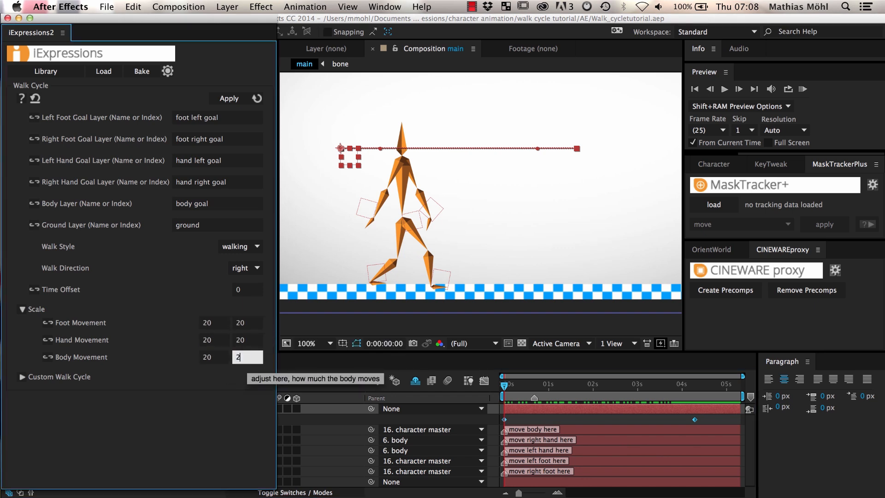
pyautogui.write('20')
pyautogui.click(229, 99)
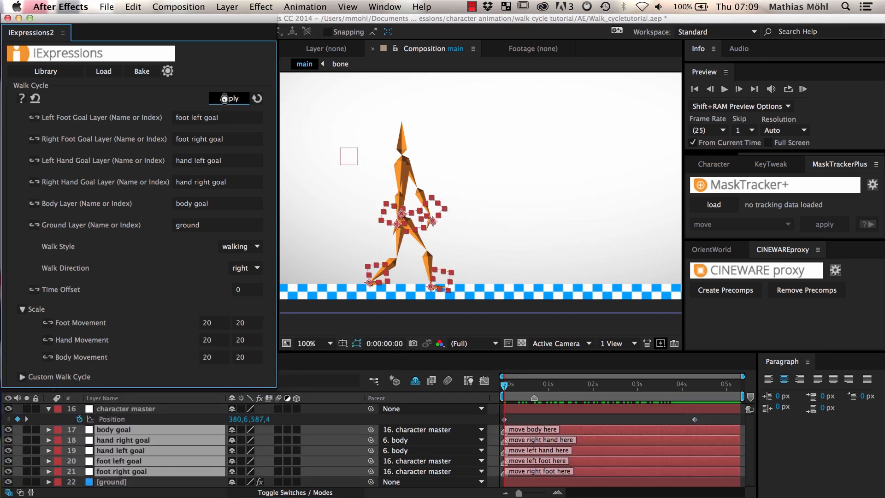
# Select the character master, move the current time to 0:00:03:08 and preview the scaled-down walk
pyautogui.click(119, 412)
pyautogui.moveTo(506, 389); pyautogui.dragTo(649, 389)
pyautogui.moveTo(650, 389); pyautogui.dragTo(655, 388)
pyautogui.press('KP_0')
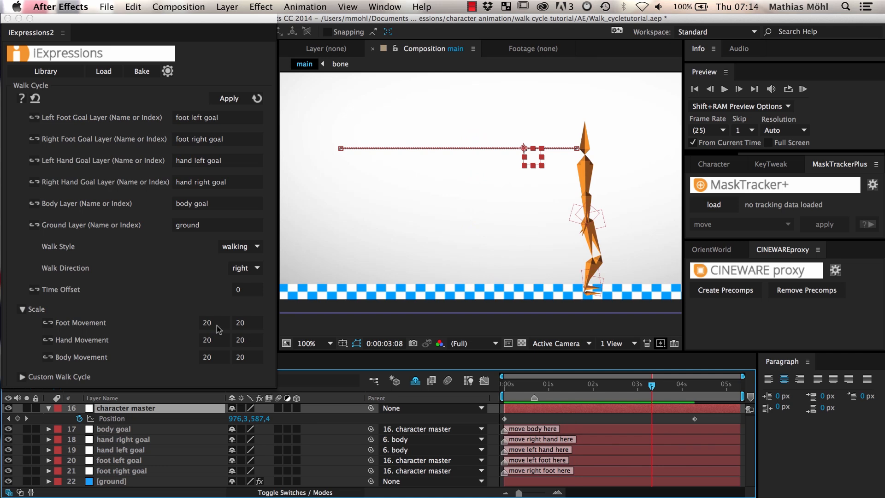
# Set both Foot Movement and both Body Movement scale values to 40
pyautogui.click(215, 322)
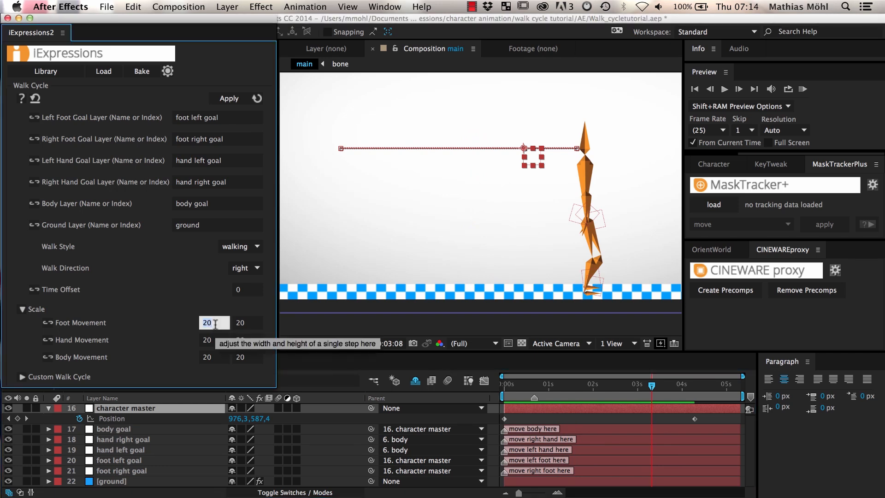
pyautogui.write('40')
pyautogui.press('Tab')
pyautogui.write('40')
pyautogui.click(214, 358)
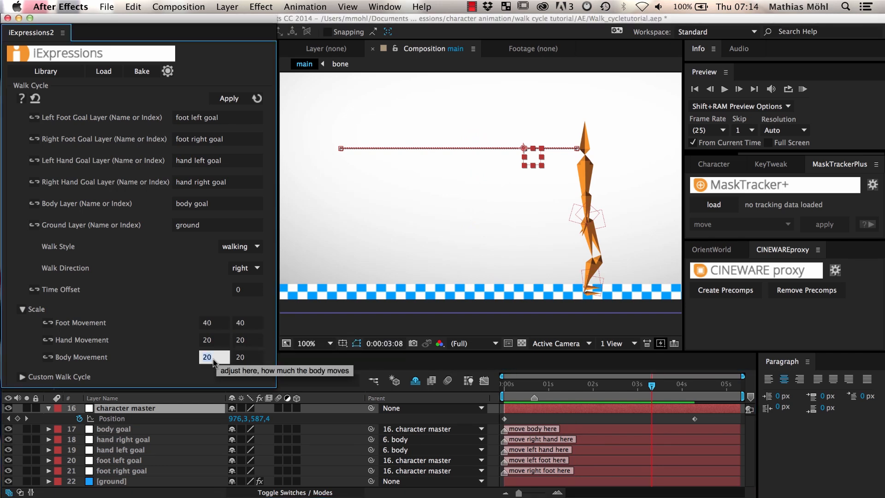
pyautogui.write('40')
pyautogui.doubleClick(240, 358)
pyautogui.write('40')
# Set both Hand Movement values to 120 and apply the Walk Cycle expression to the body, hand and foot goal layers
pyautogui.click(206, 342)
pyautogui.write('1')
pyautogui.click(237, 342)
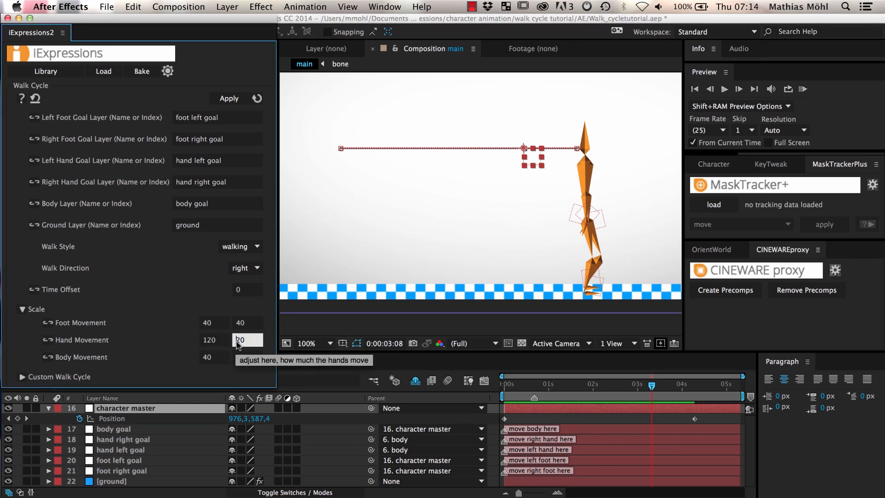
pyautogui.click(127, 427)
pyautogui.keyDown('shift'); pyautogui.click(122, 473); pyautogui.keyUp('shift')
pyautogui.click(231, 97)
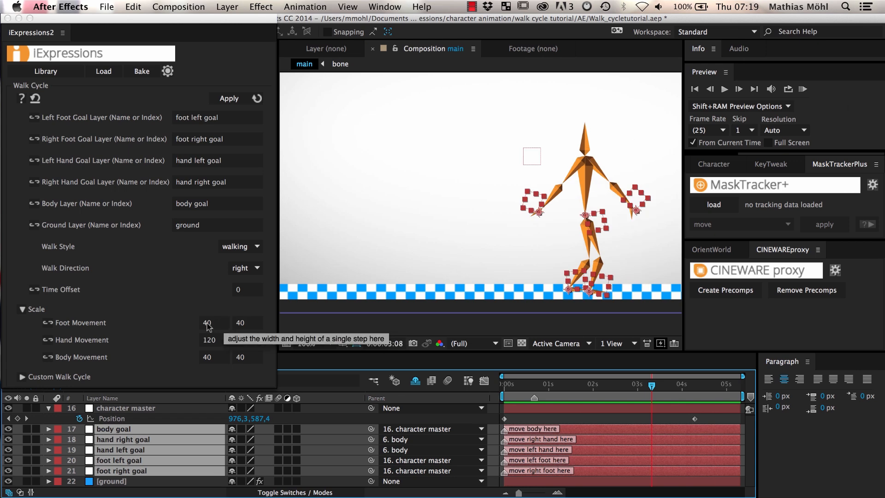
# Set the Foot Movement height scale to 120, reapply the Walk Cycle expression to the goal layers and preview the walk
pyautogui.click(240, 324)
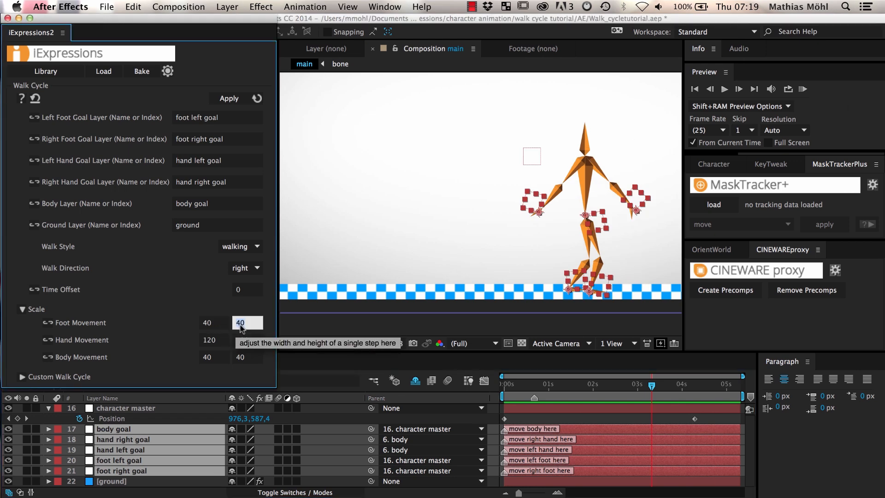
pyautogui.click(224, 99)
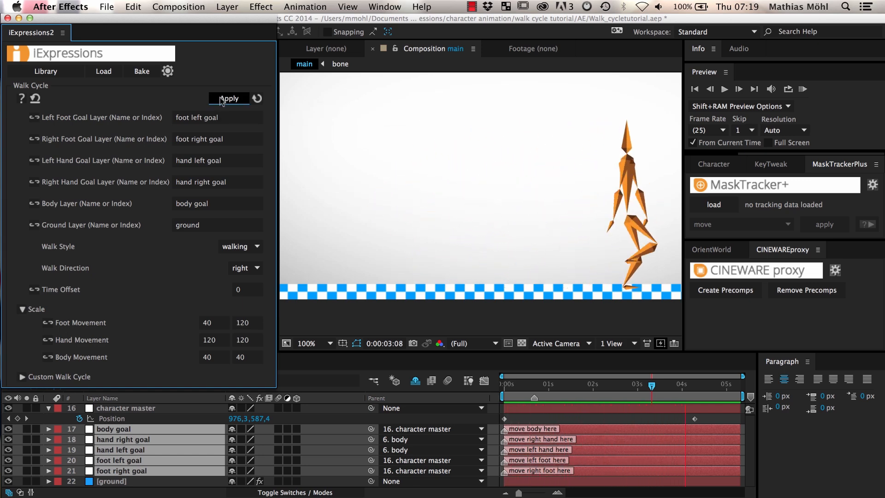
pyautogui.press('space')
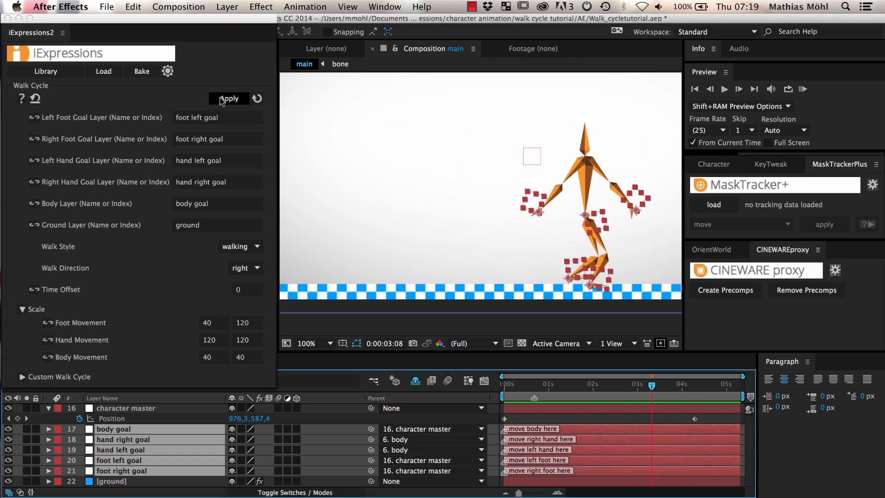
# Try raising the body goal slightly, preview the walk, and undo the move
pyautogui.click(606, 206)
pyautogui.click(588, 216)
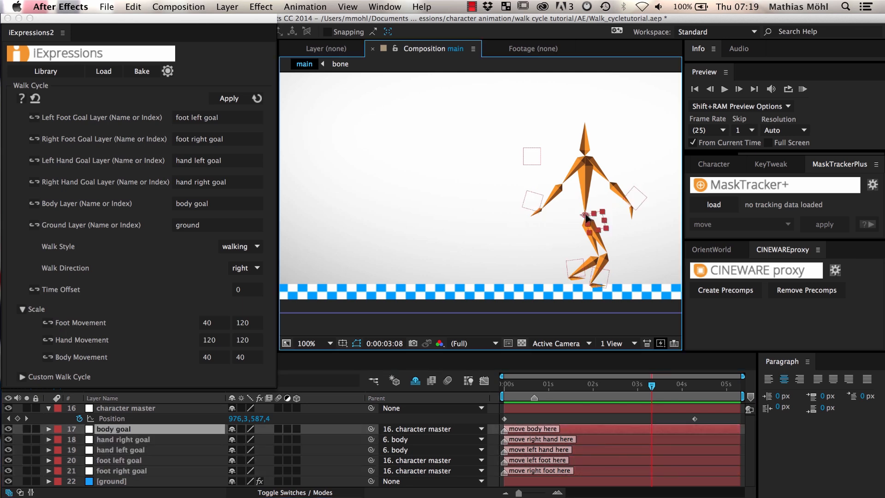
pyautogui.moveTo(586, 216); pyautogui.dragTo(585, 210)
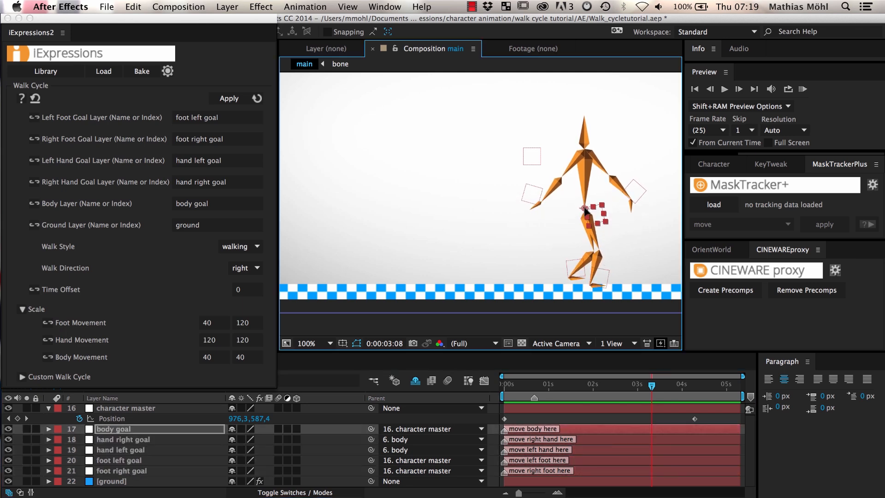
pyautogui.press('space')
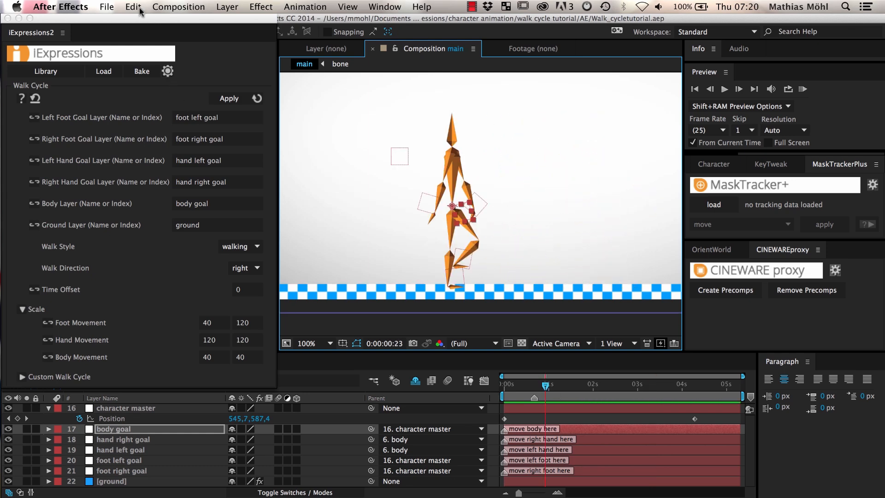
pyautogui.click(139, 11)
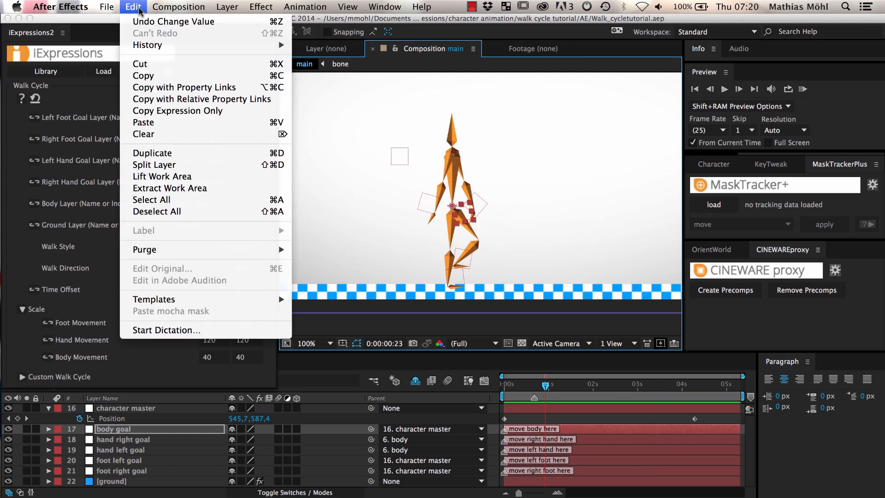
pyautogui.click(148, 24)
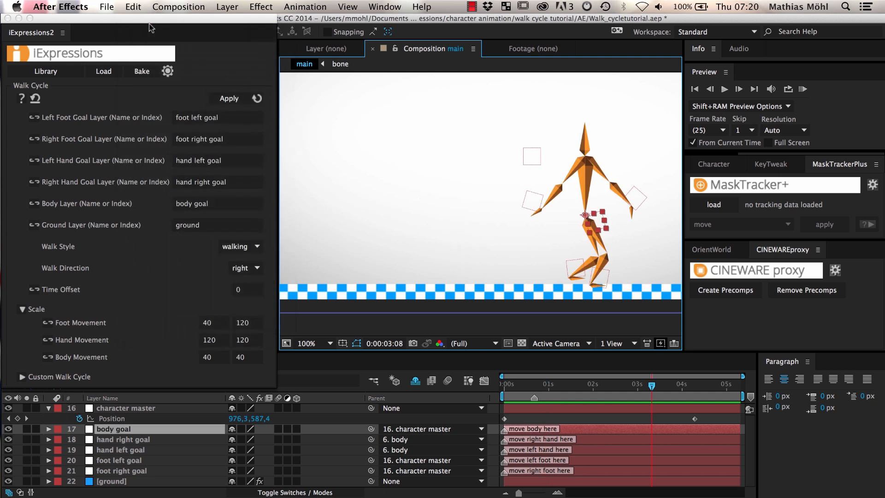
# Set both Foot Movement and both Hand Movement scale values to 40
pyautogui.doubleClick(209, 323)
pyautogui.write('40')
pyautogui.doubleClick(236, 323)
pyautogui.write('40')
pyautogui.doubleClick(216, 339)
pyautogui.write('40')
pyautogui.click(247, 342)
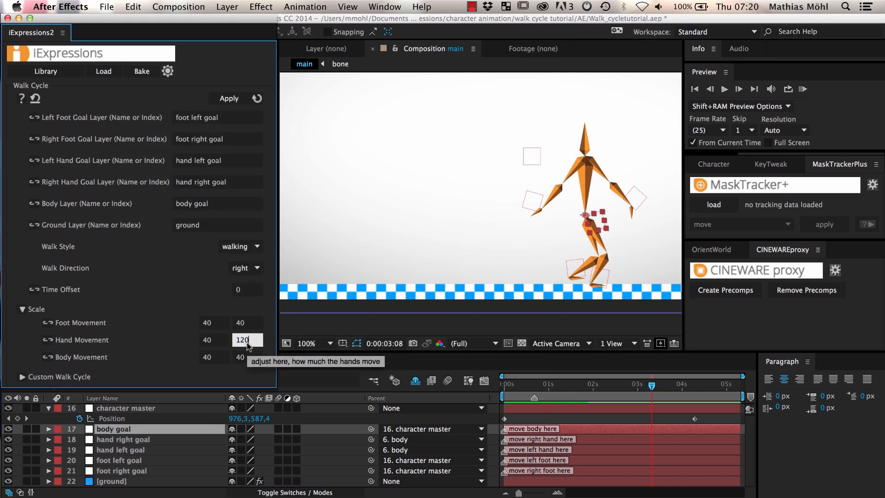
pyautogui.doubleClick(243, 340)
pyautogui.write('40')
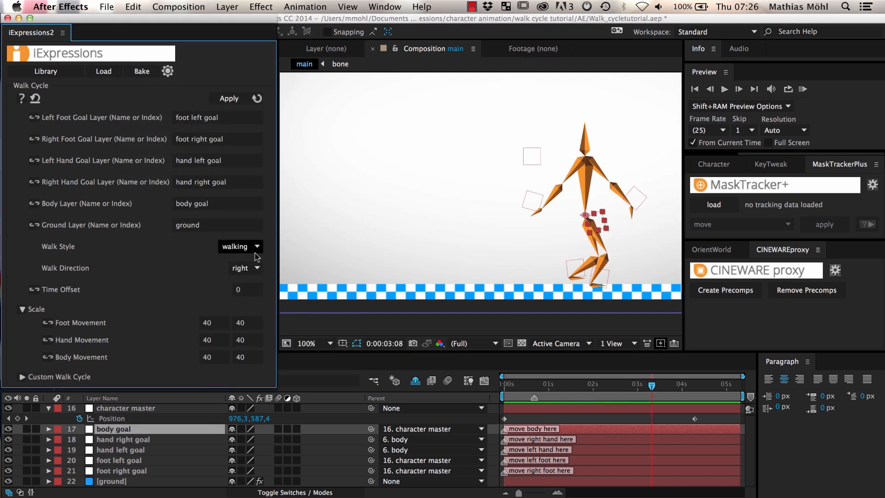
# Change the Walk Style to running and apply the expression to the body, hand and foot goal layers
pyautogui.click(257, 249)
pyautogui.click(246, 267)
pyautogui.keyDown('shift'); pyautogui.click(124, 471); pyautogui.keyUp('shift')
pyautogui.click(225, 100)
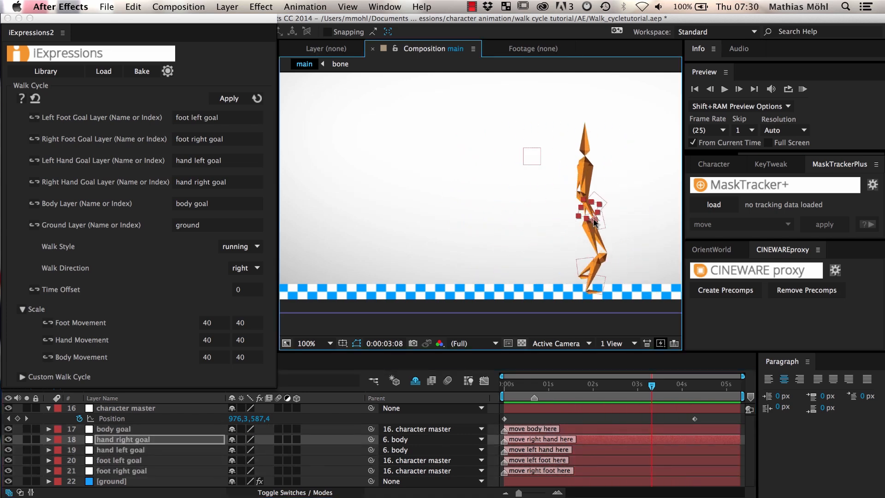
# Move the left hand goal slightly forward, set the body goal's rotation to -1° and preview the run
pyautogui.click(604, 216)
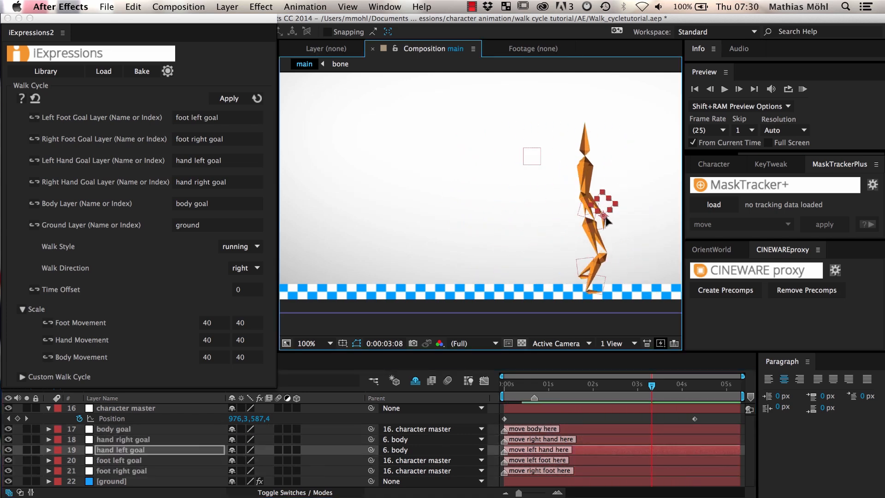
pyautogui.click(121, 429)
pyautogui.press('r')
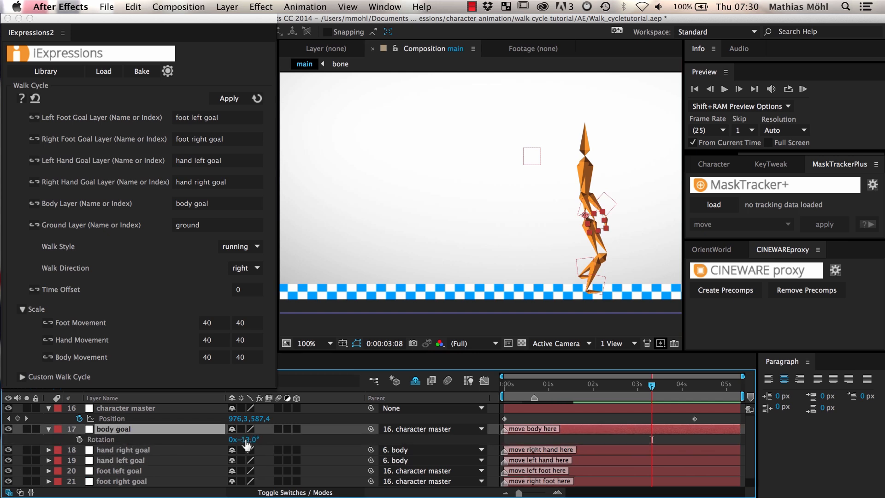
pyautogui.moveTo(247, 442); pyautogui.dragTo(249, 441)
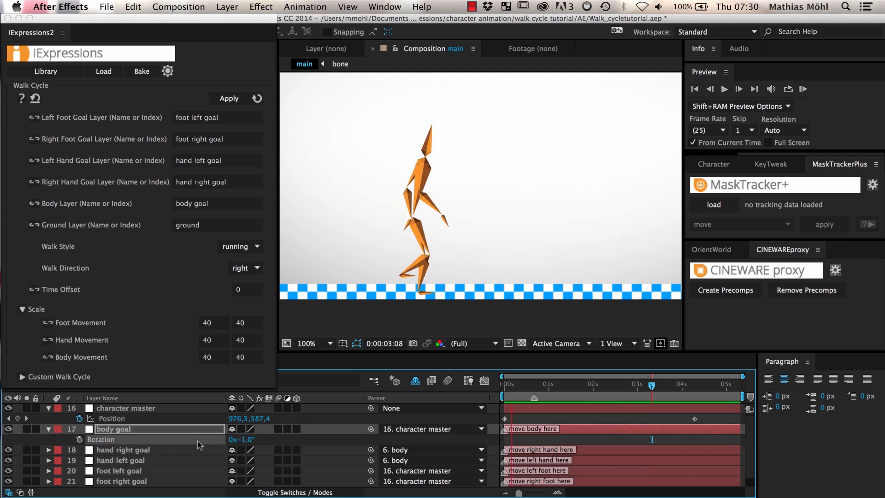
pyautogui.press('space')
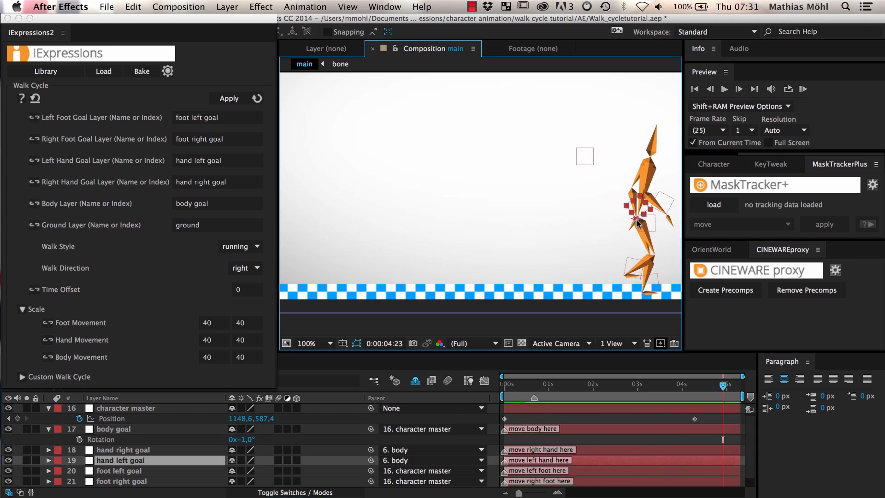
# Raise the left and right hand goals slightly at 0:00:04:23 and preview the run
pyautogui.moveTo(634, 219); pyautogui.dragTo(637, 213)
pyautogui.moveTo(668, 215); pyautogui.dragTo(668, 209)
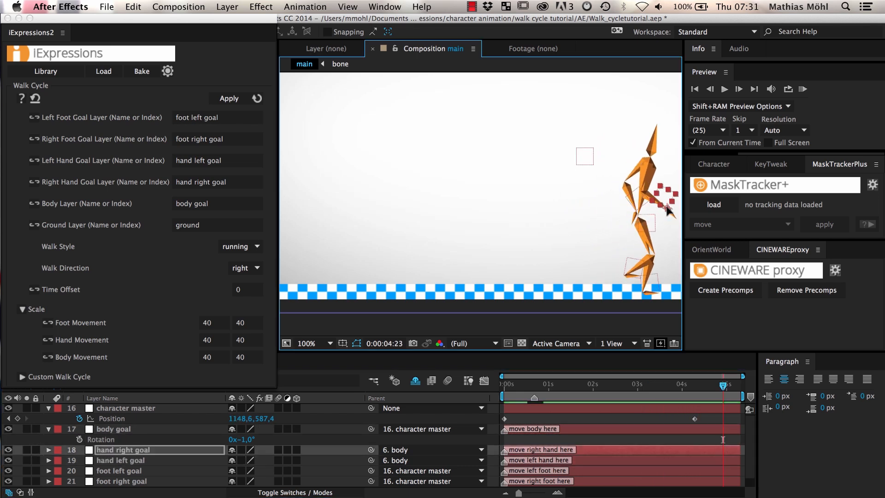
pyautogui.press('space')
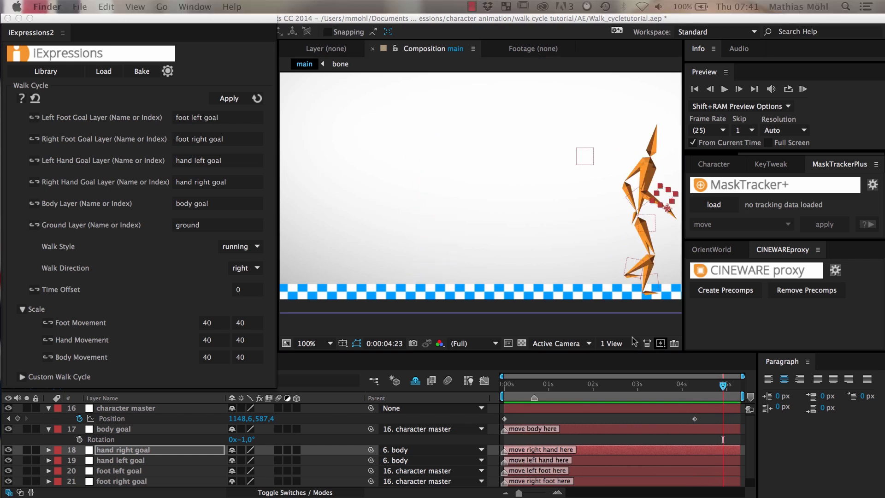
# Enlarge the timeline area and show the ground layer's Position property
pyautogui.click(150, 407)
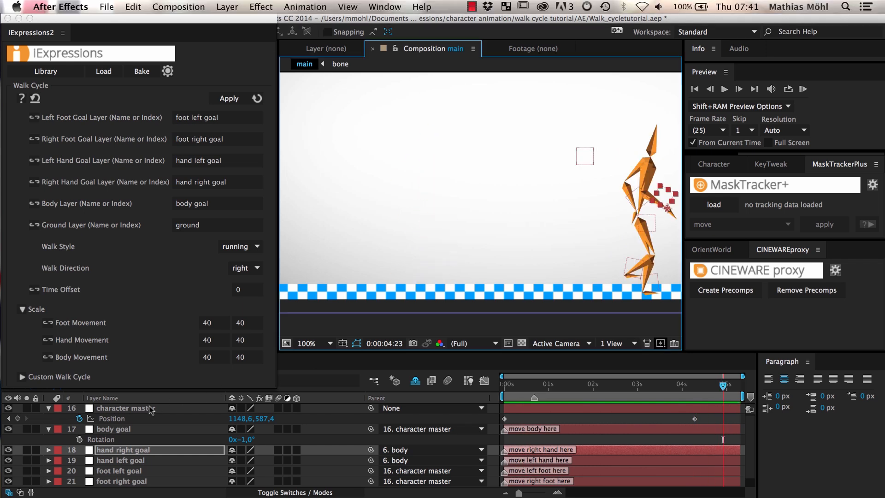
pyautogui.click(136, 410)
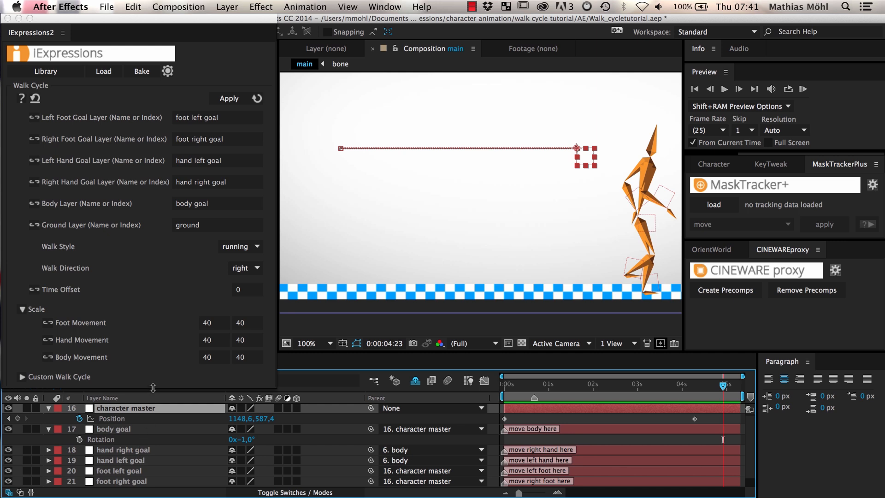
pyautogui.moveTo(153, 389); pyautogui.dragTo(147, 322)
pyautogui.click(122, 446)
pyautogui.press('p')
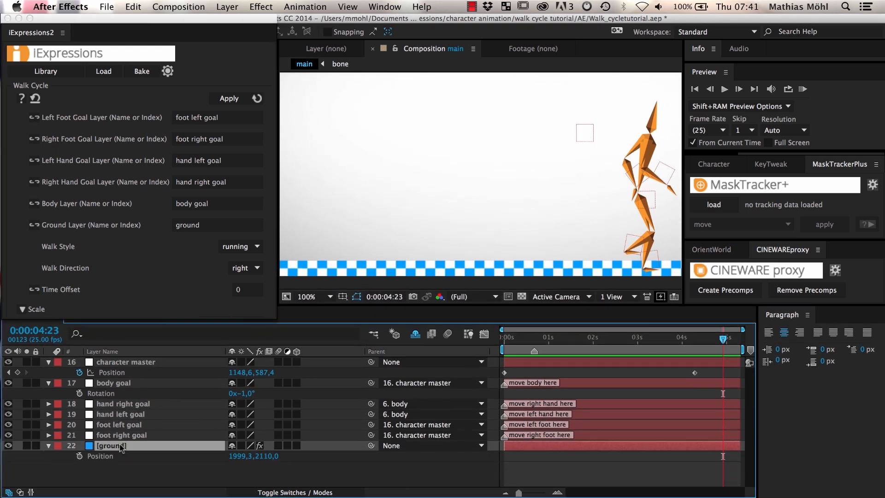
# Add a ground position keyframe at 0:00:04:12, and at 0:00:05:07 shift the ground to the left to create a second keyframe
pyautogui.click(102, 457)
pyautogui.click(703, 338)
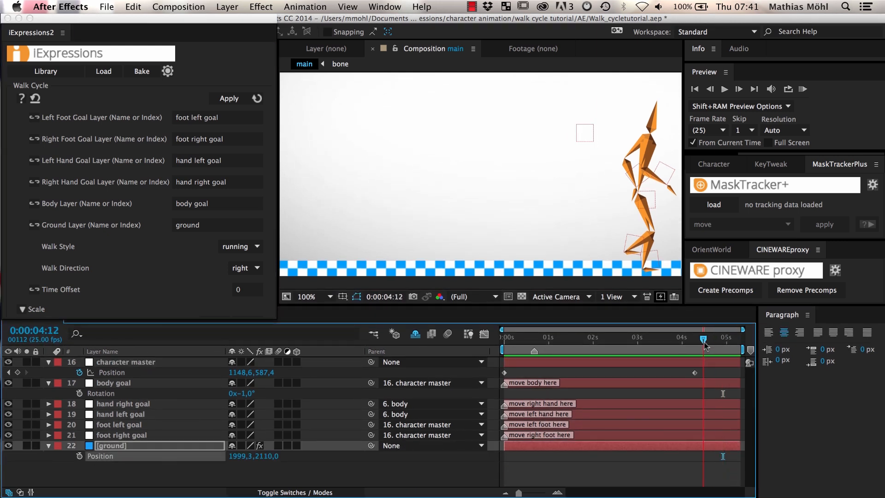
pyautogui.hotkey('alt', 'shift', 'p')
pyautogui.moveTo(703, 339); pyautogui.dragTo(751, 339)
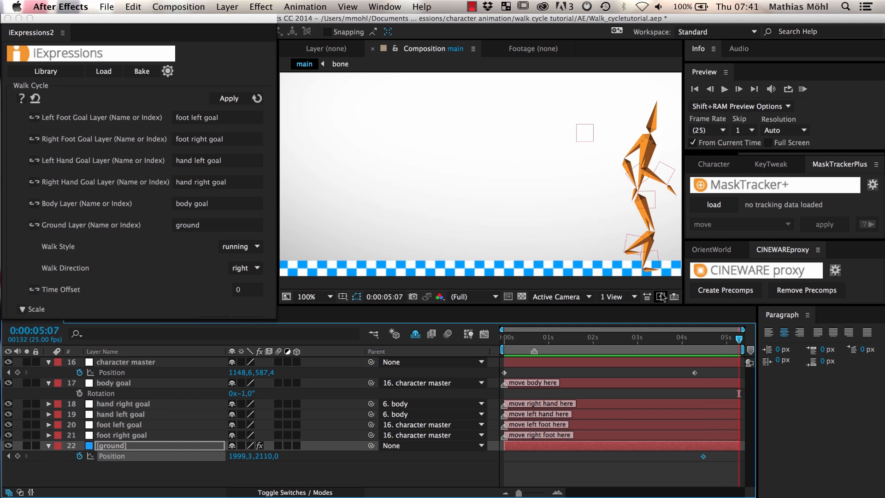
pyautogui.moveTo(619, 270); pyautogui.dragTo(524, 271)
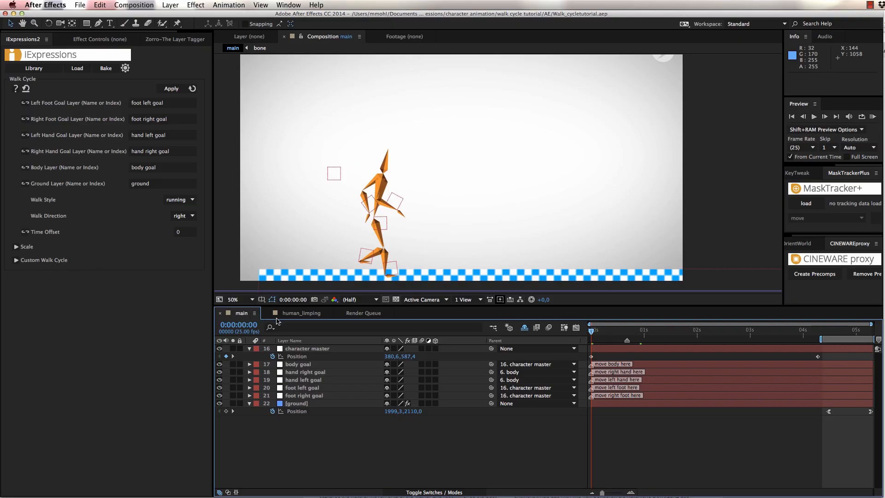
# Open the human_limping composition and preview its hand-keyframed limping cycle
pyautogui.click(300, 313)
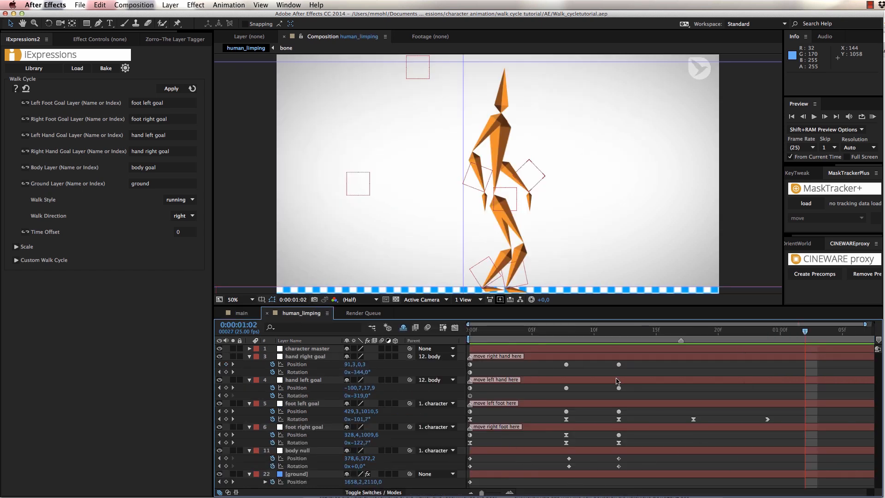
pyautogui.press('space')
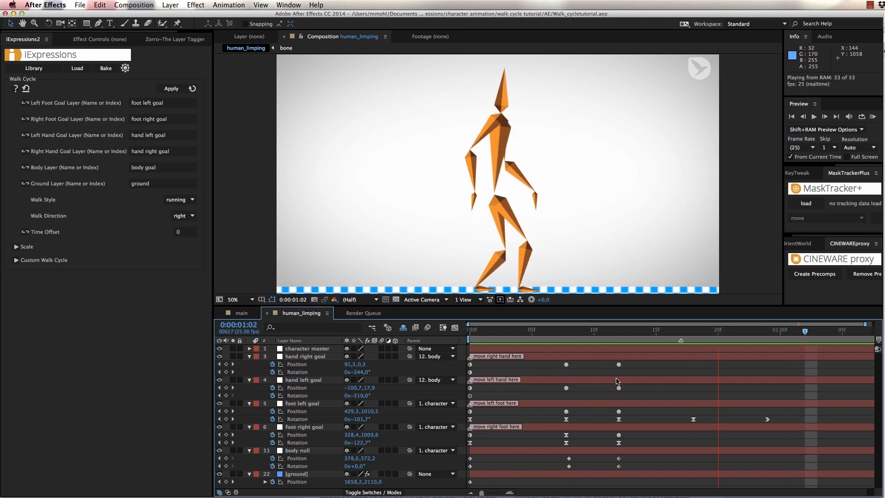
pyautogui.press('space')
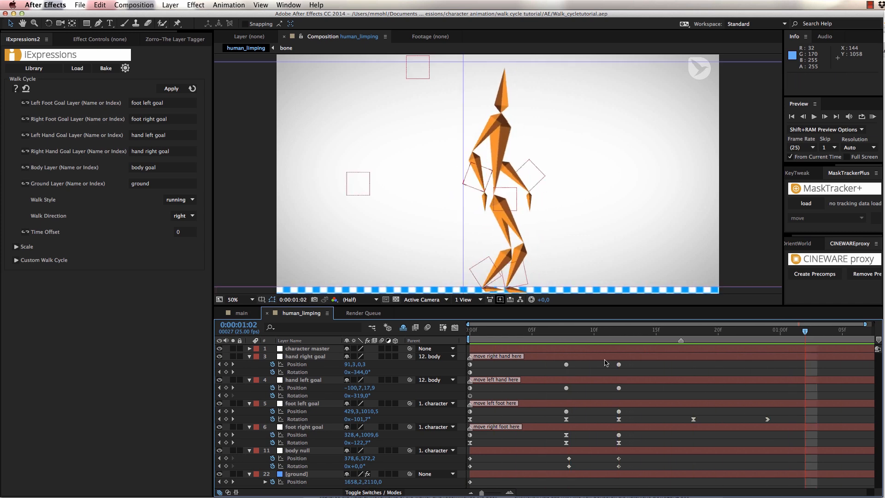
# Expand the Custom Walk Cycle settings with their general group and enable the use of a custom walk cycle
pyautogui.click(16, 261)
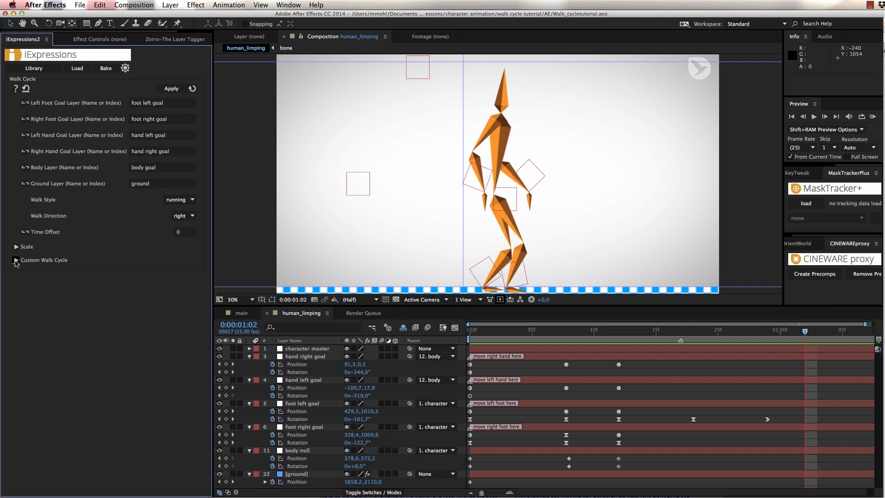
pyautogui.click(16, 260)
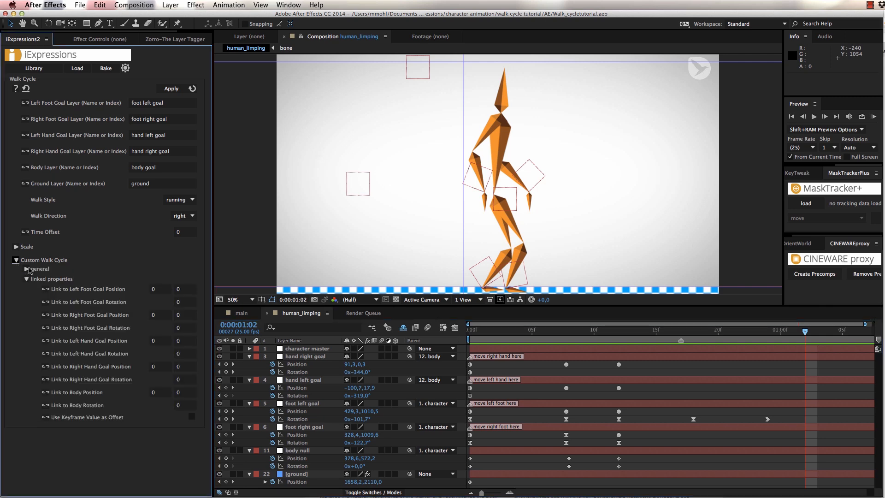
pyautogui.click(26, 269)
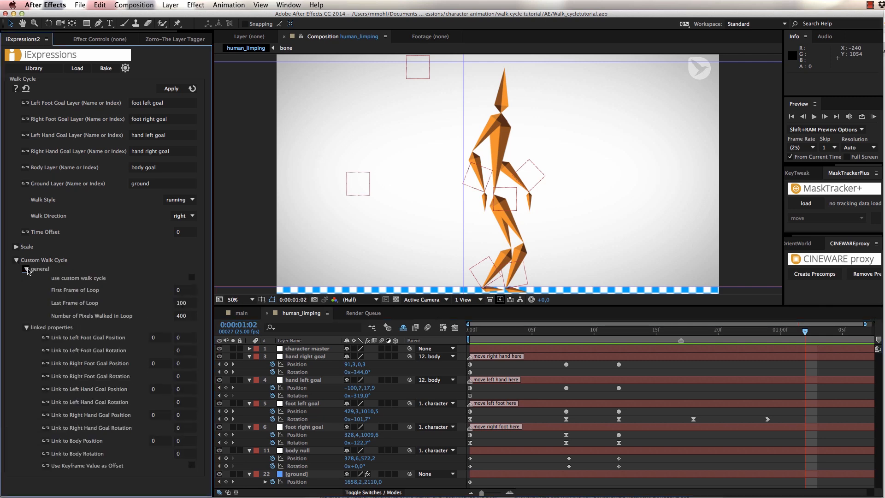
pyautogui.click(192, 277)
# Check the limping cycle's start and end times and set the custom loop to run from frame 0 to frame 32
pyautogui.press('Home')
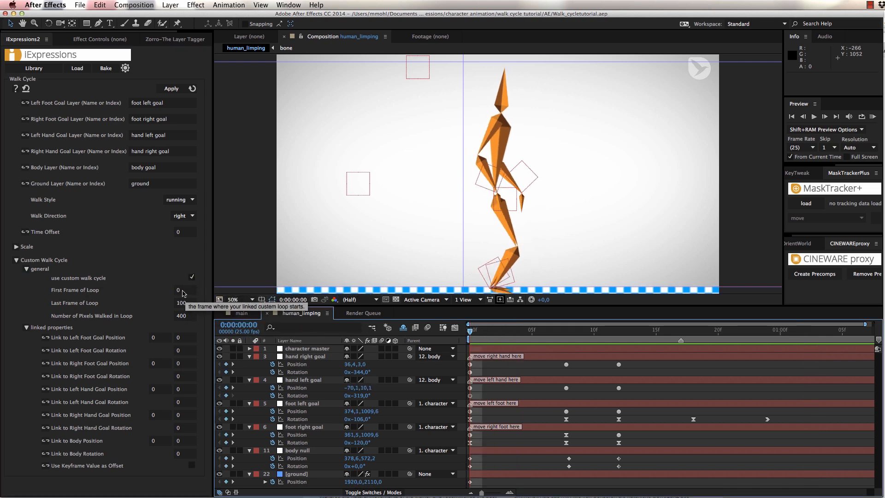
pyautogui.click(183, 292)
pyautogui.moveTo(692, 331); pyautogui.dragTo(882, 339)
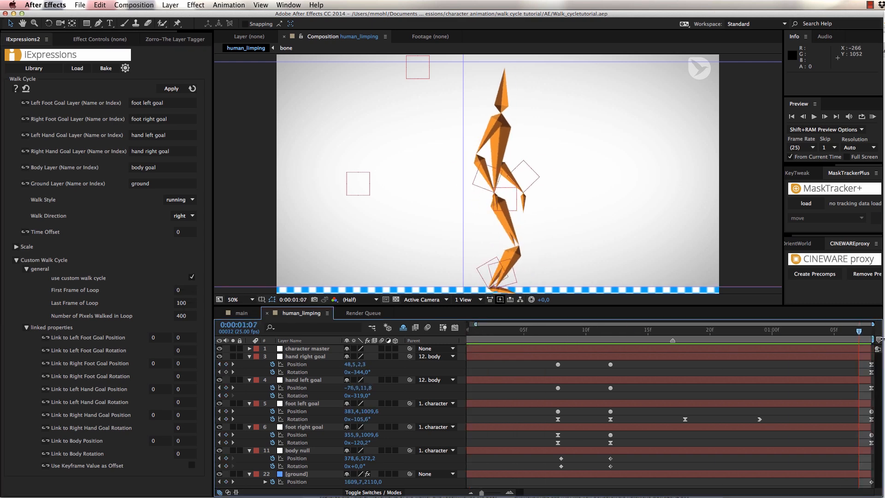
pyautogui.doubleClick(184, 304)
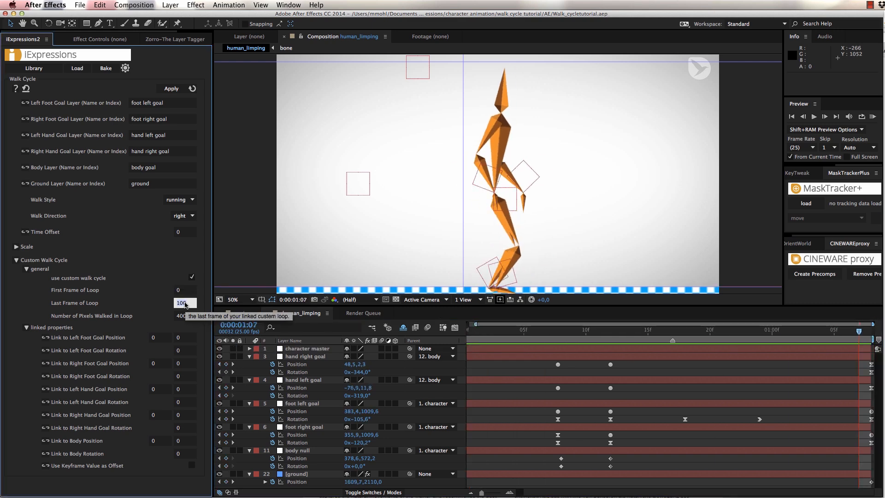
pyautogui.write('32')
# Compare the ground's X position at the cycle's start and end, and set Number of Pixels Walked in Loop to the difference, 320
pyautogui.click(183, 316)
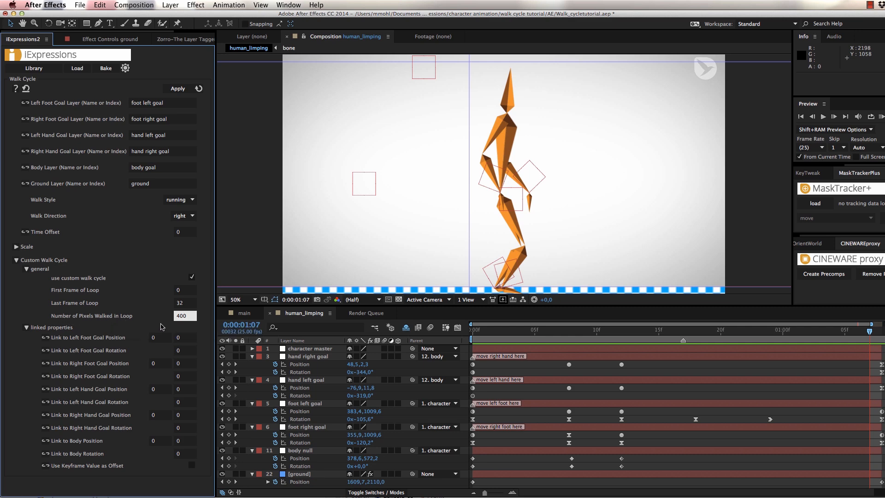
pyautogui.moveTo(511, 331); pyautogui.dragTo(474, 332)
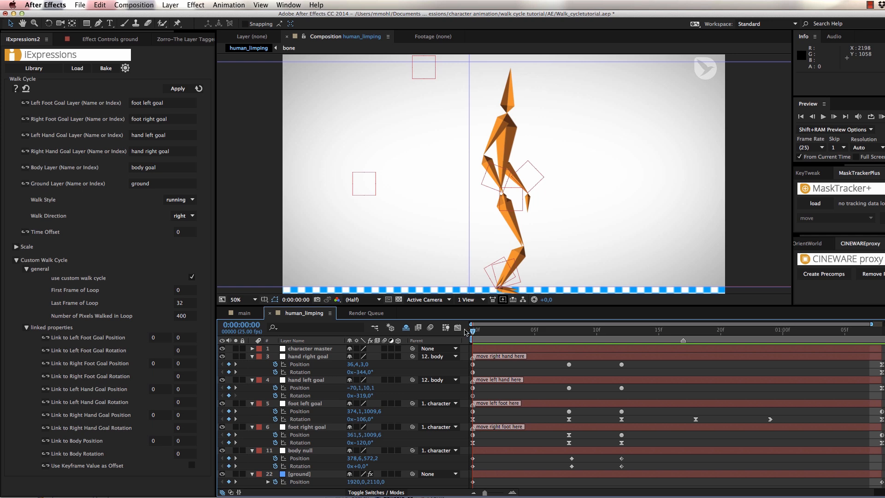
pyautogui.click(301, 482)
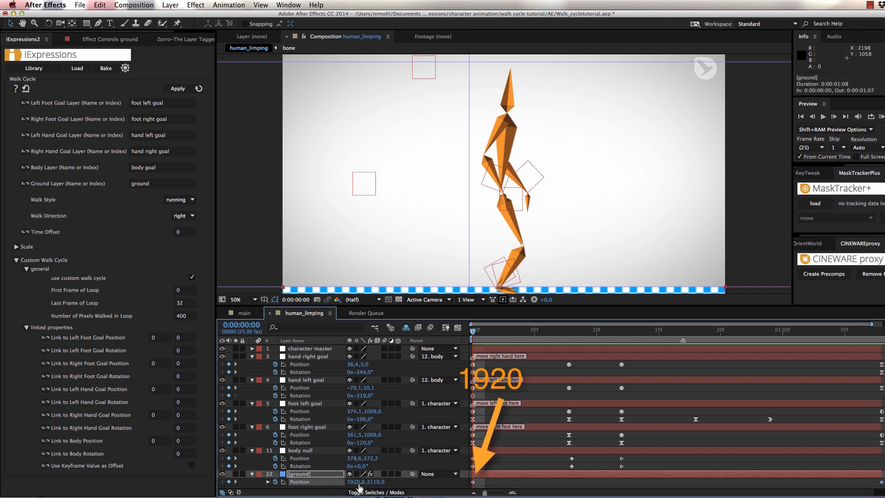
pyautogui.moveTo(473, 335); pyautogui.dragTo(876, 328)
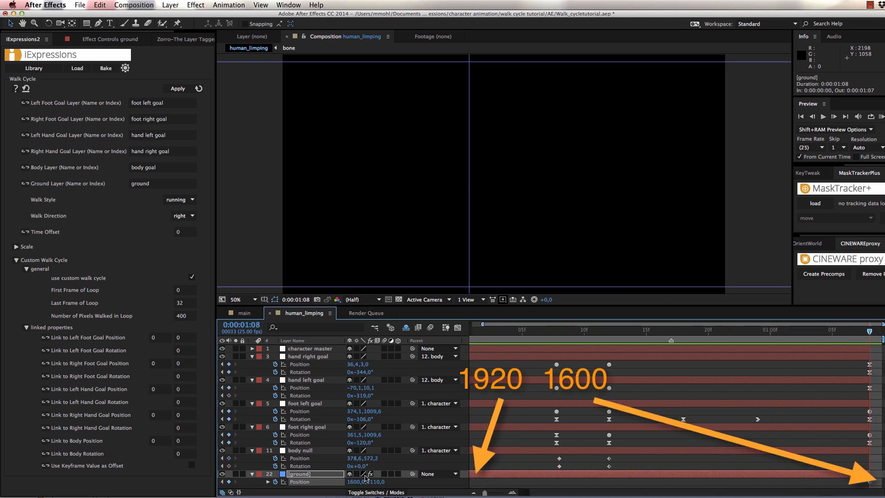
pyautogui.press('Home')
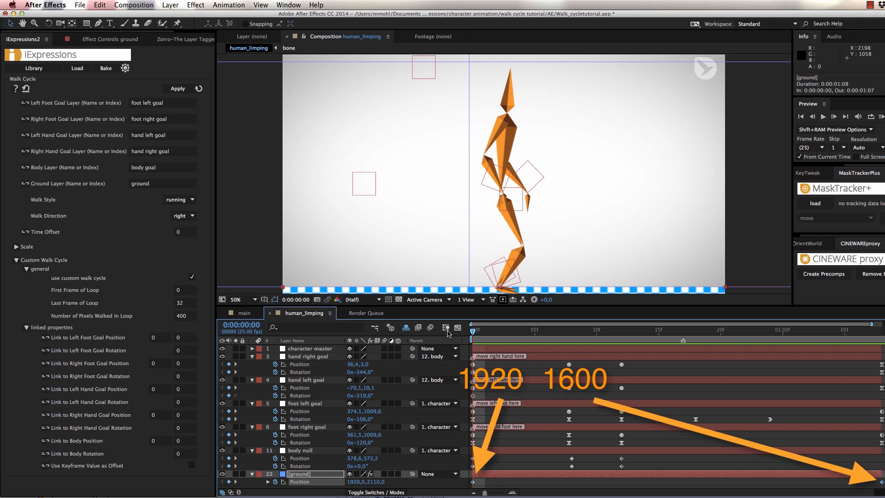
pyautogui.click(447, 328)
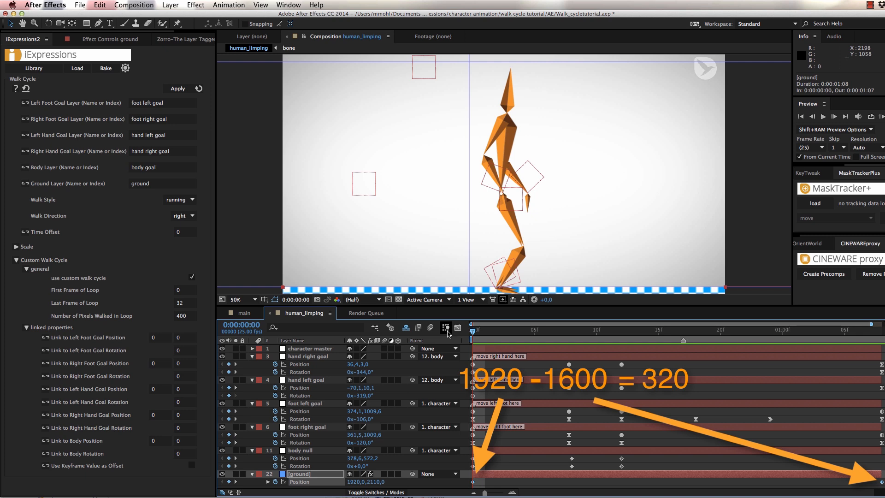
pyautogui.click(185, 316)
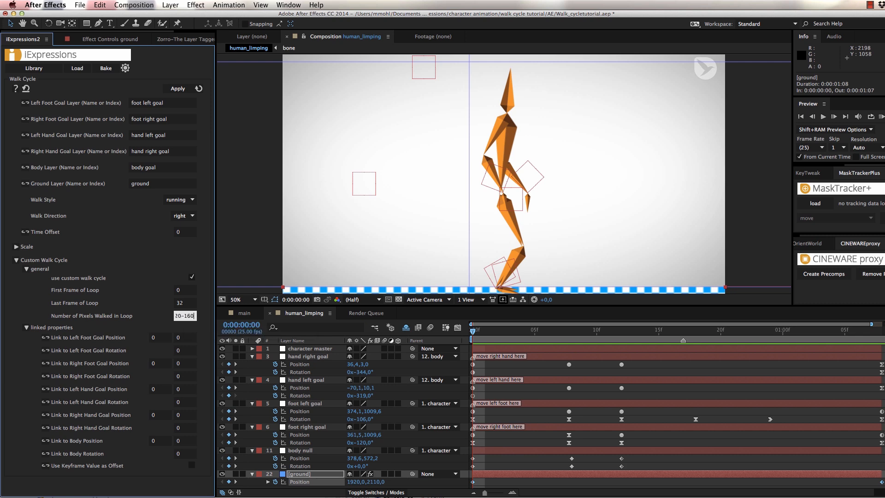
pyautogui.press('Return')
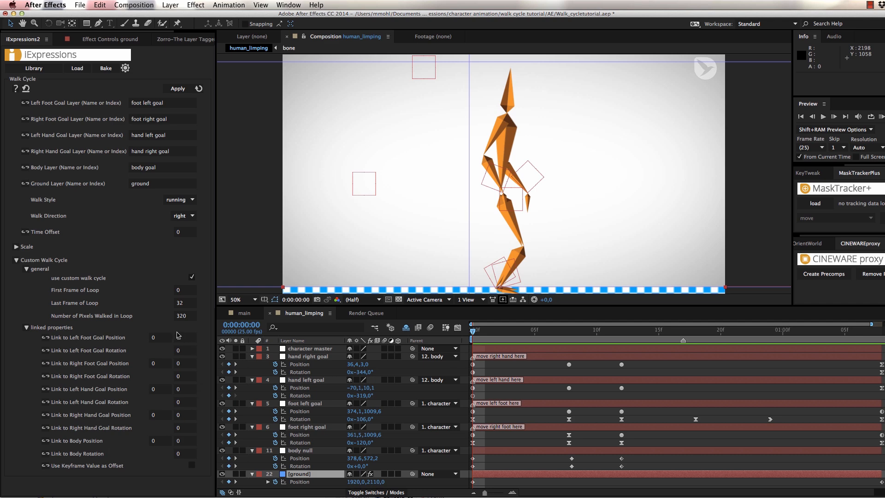
# Link the position and rotation of the hand right goal and hand left goal to the matching custom walk cycle properties
pyautogui.click(298, 365)
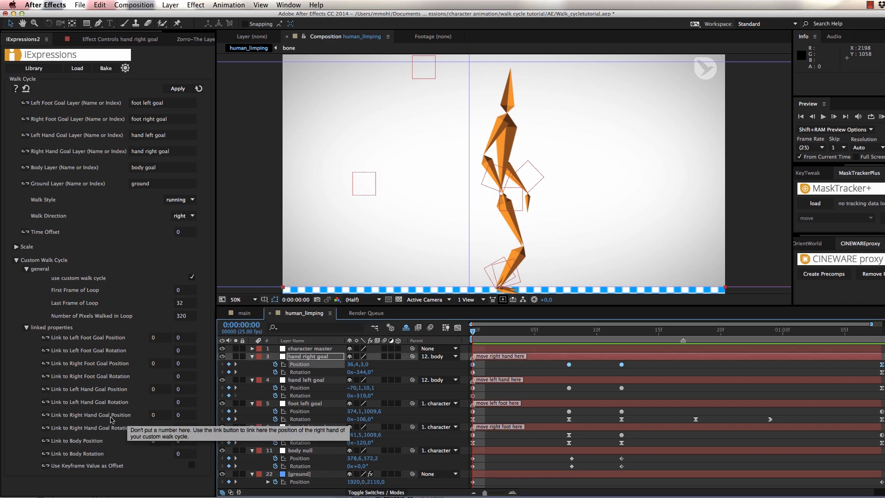
pyautogui.click(46, 415)
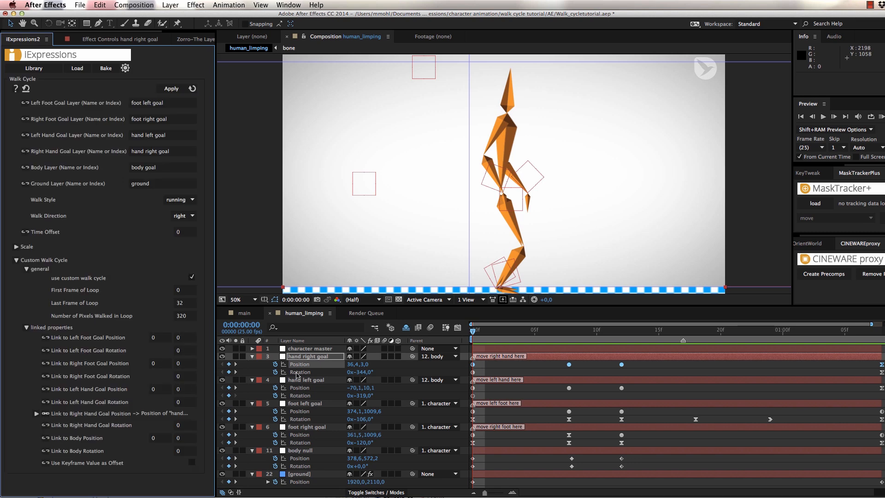
pyautogui.click(297, 372)
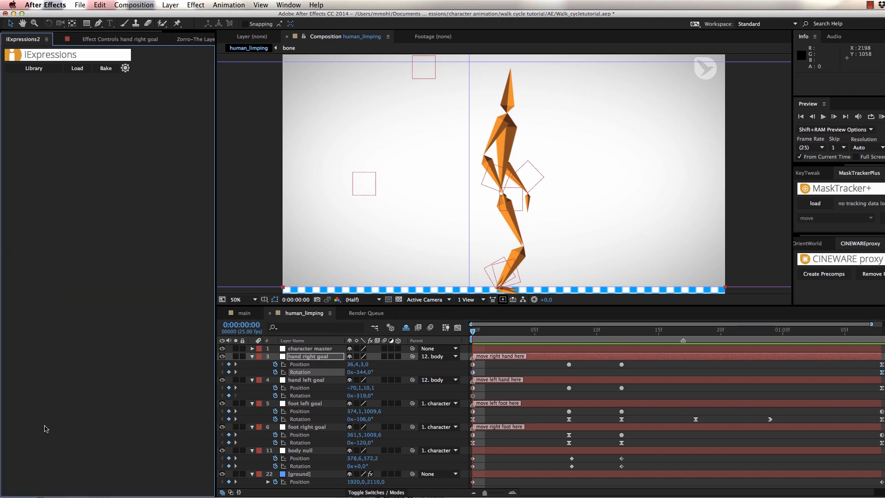
pyautogui.click(299, 388)
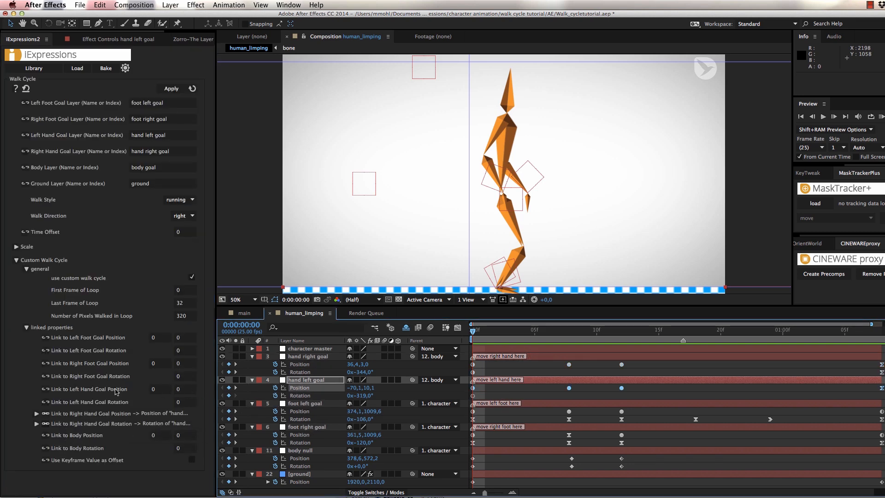
pyautogui.click(45, 389)
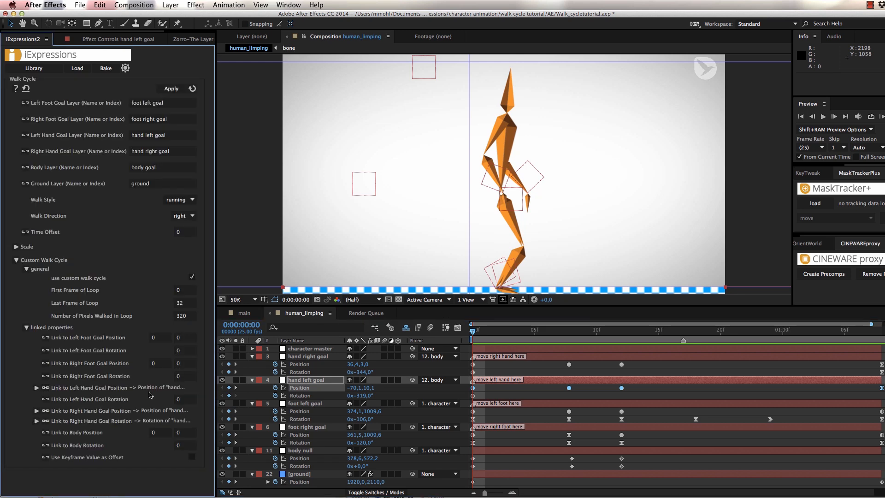
pyautogui.click(300, 396)
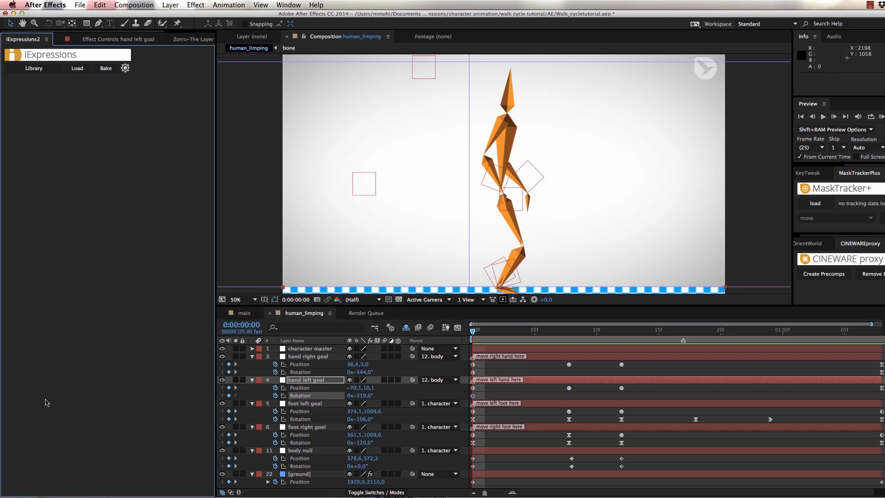
# Link the position and rotation of the foot left goal and foot right goal to the matching custom walk cycle properties
pyautogui.click(295, 411)
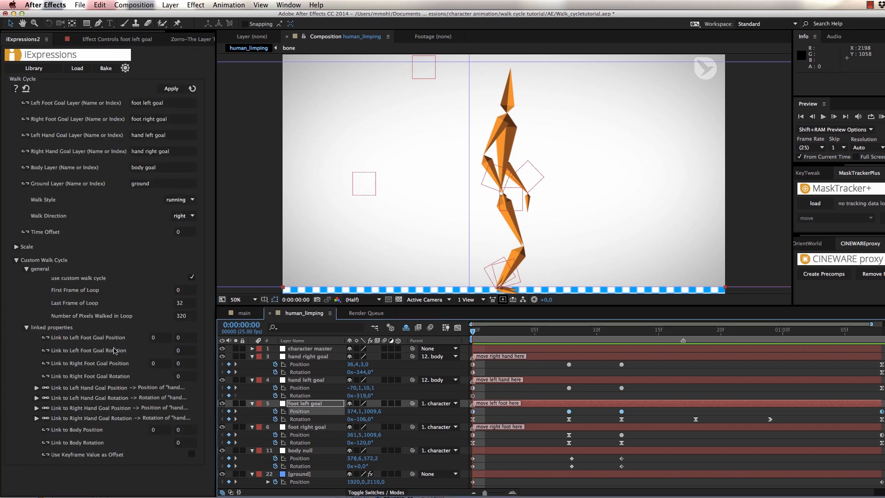
pyautogui.click(45, 337)
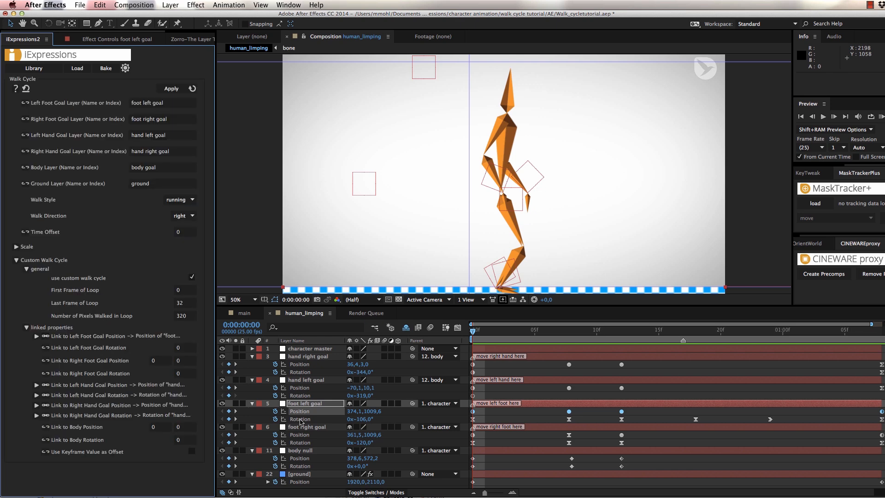
pyautogui.click(301, 419)
pyautogui.click(45, 348)
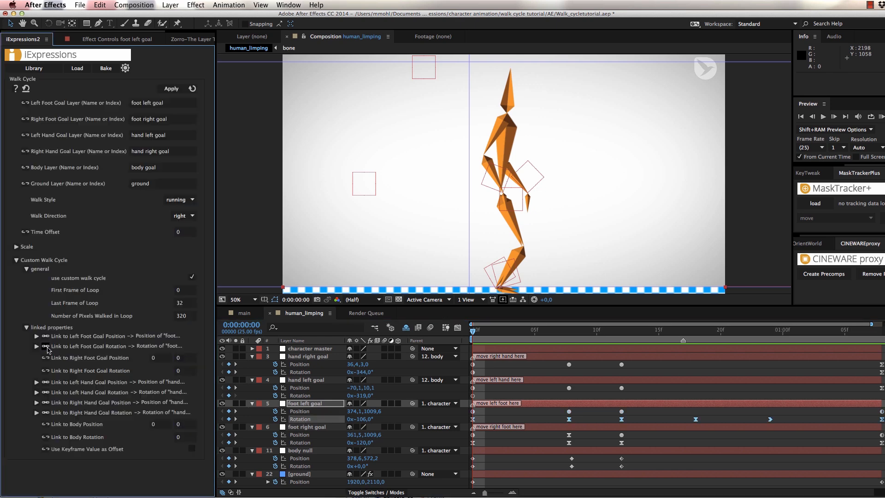
pyautogui.click(300, 435)
pyautogui.click(45, 358)
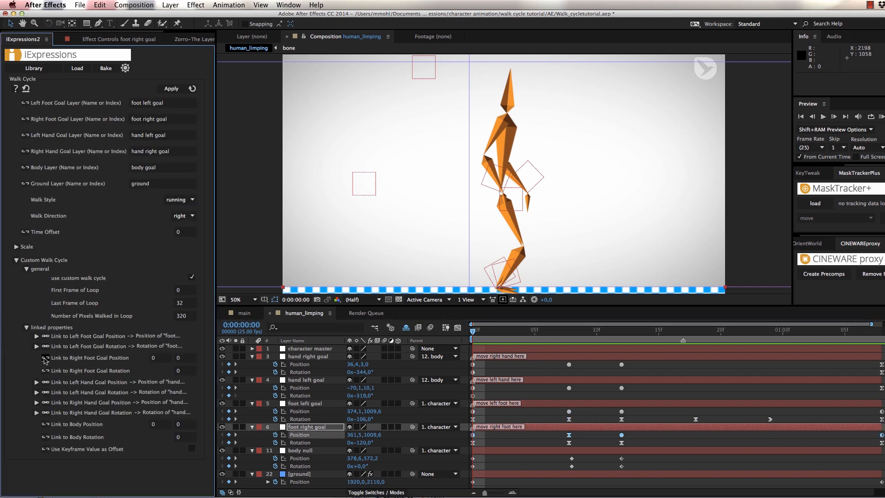
pyautogui.click(301, 442)
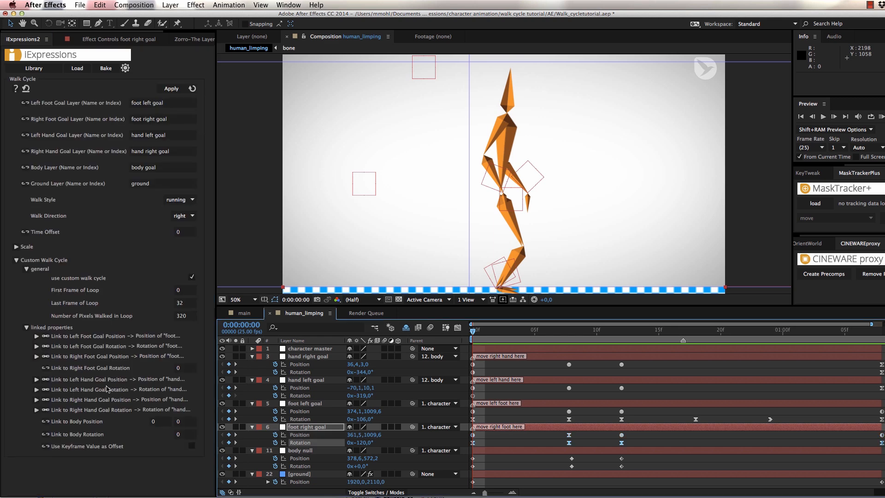
pyautogui.click(45, 368)
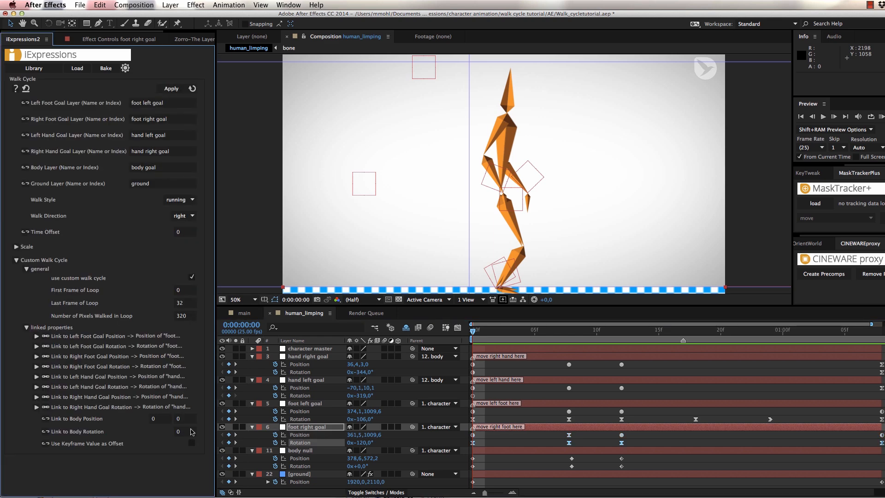
# Link the body null's position and rotation to the custom walk cycle's body position and body rotation
pyautogui.click(305, 459)
pyautogui.click(46, 419)
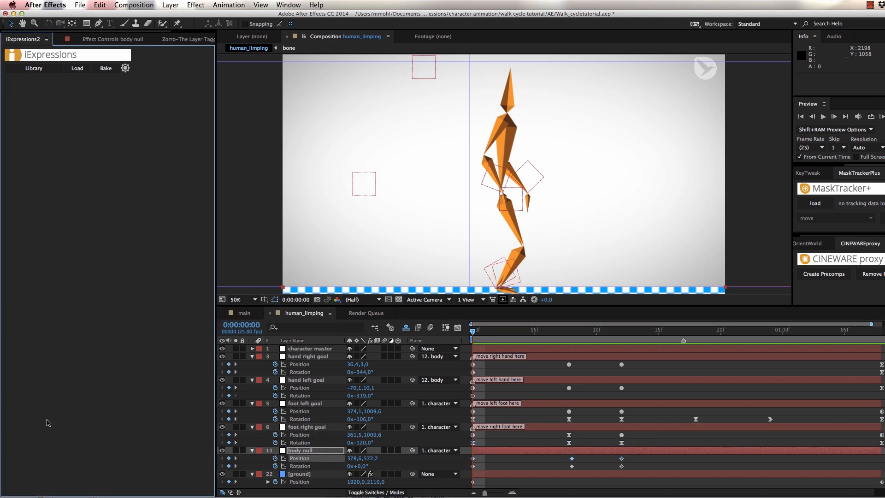
pyautogui.click(300, 466)
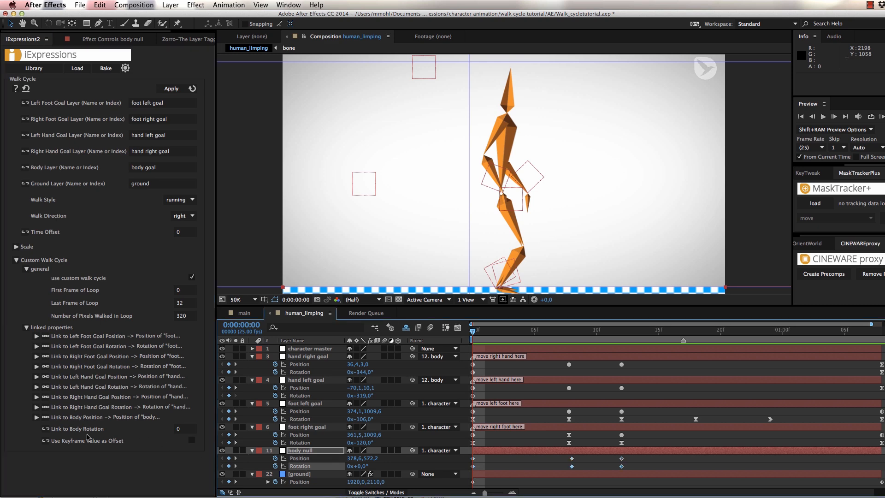
pyautogui.click(46, 429)
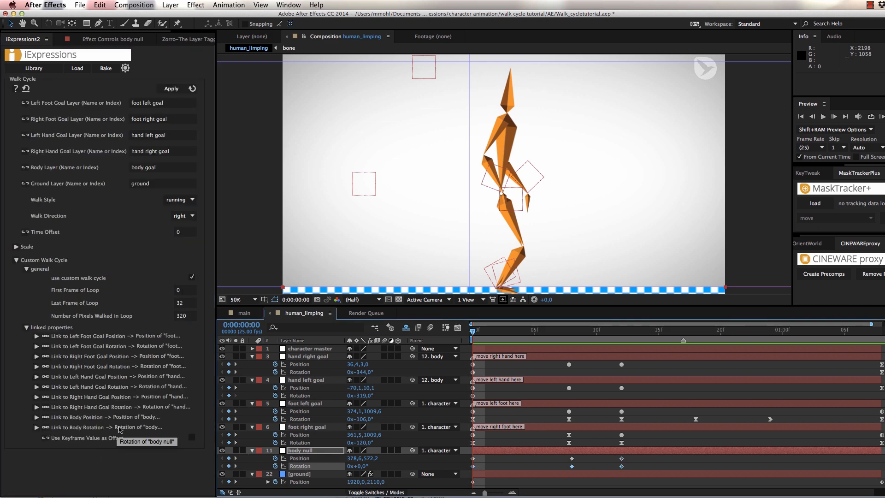
# In the main composition, set the Walk Cycle's Hand Movement and Body Movement scale to 100, 100
pyautogui.click(244, 313)
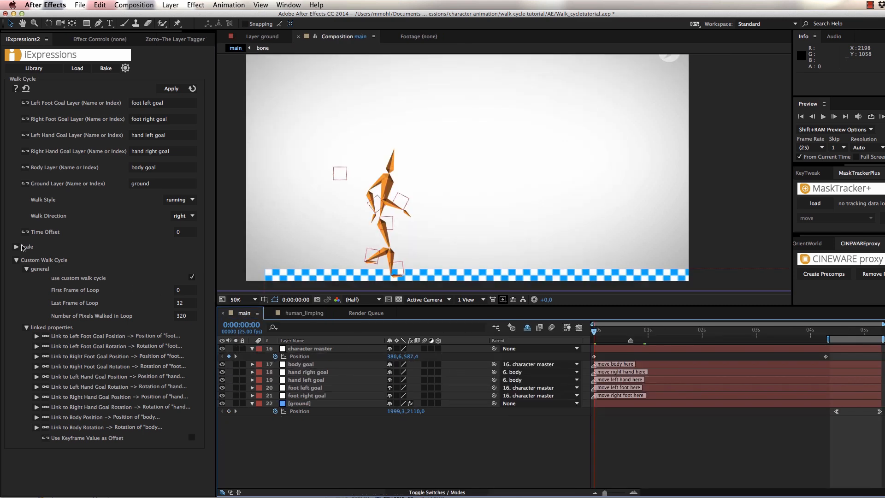
pyautogui.click(22, 248)
pyautogui.click(159, 270)
pyautogui.write('1')
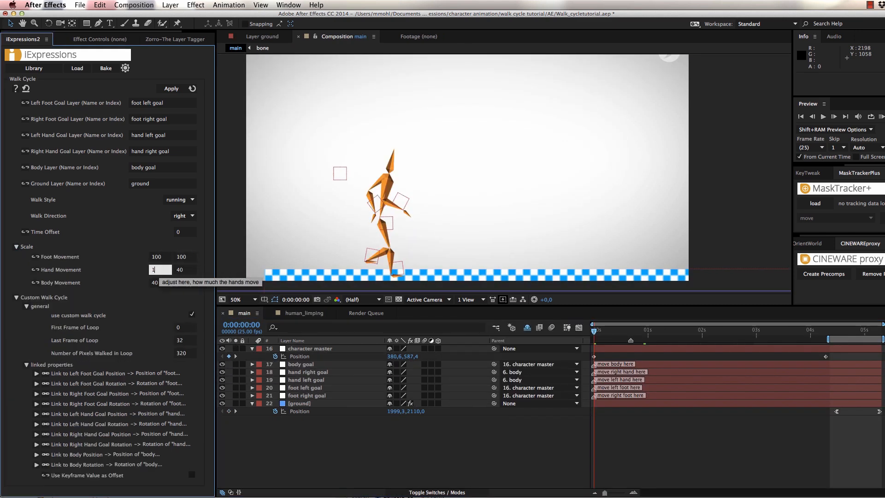
pyautogui.write('00')
pyautogui.doubleClick(183, 269)
pyautogui.write('100')
pyautogui.doubleClick(160, 283)
pyautogui.write('100')
pyautogui.doubleClick(182, 283)
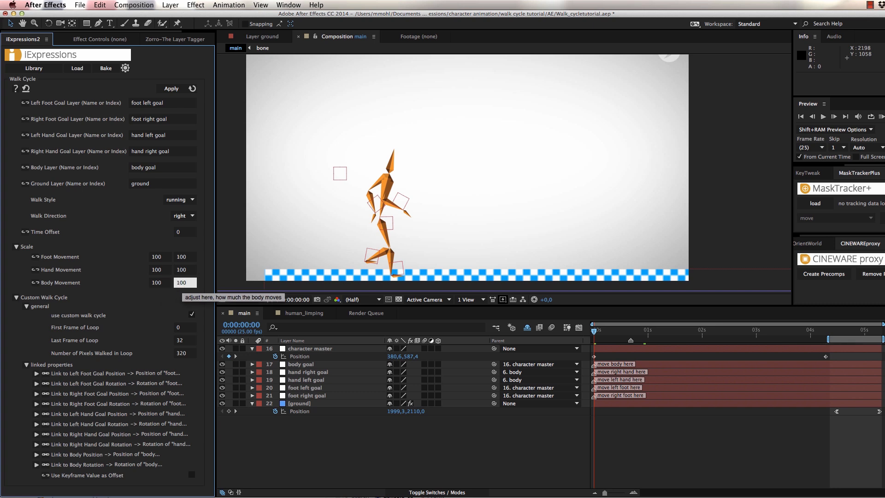
pyautogui.click(192, 313)
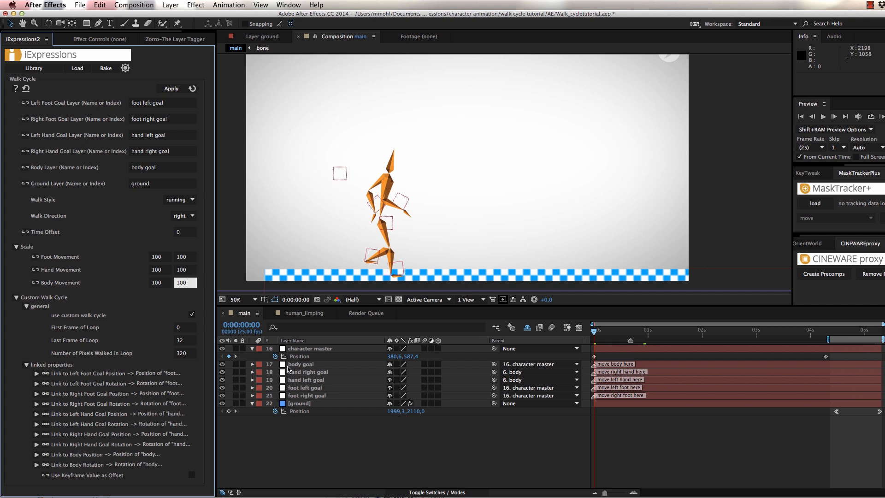
# Apply the custom Walk Cycle to the body, hand and foot goal layers in the main composition
pyautogui.click(295, 365)
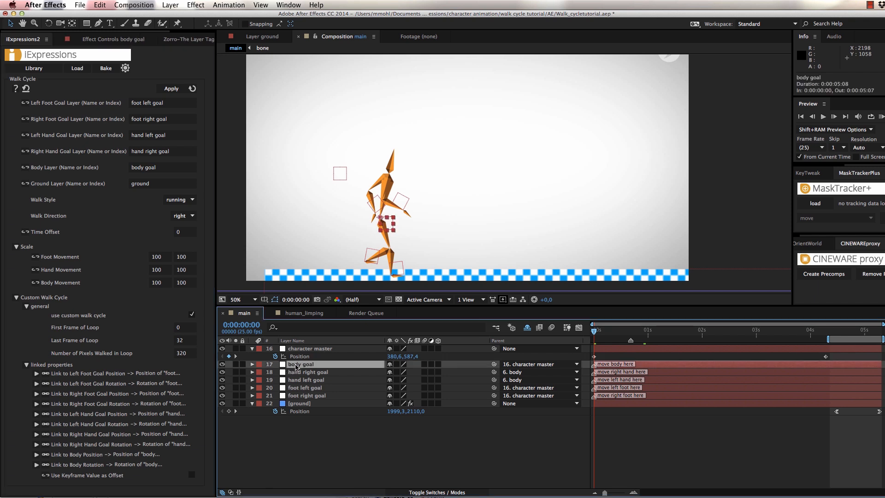
pyautogui.keyDown('shift'); pyautogui.click(298, 381); pyautogui.keyUp('shift')
pyautogui.keyDown('shift'); pyautogui.click(298, 396); pyautogui.keyUp('shift')
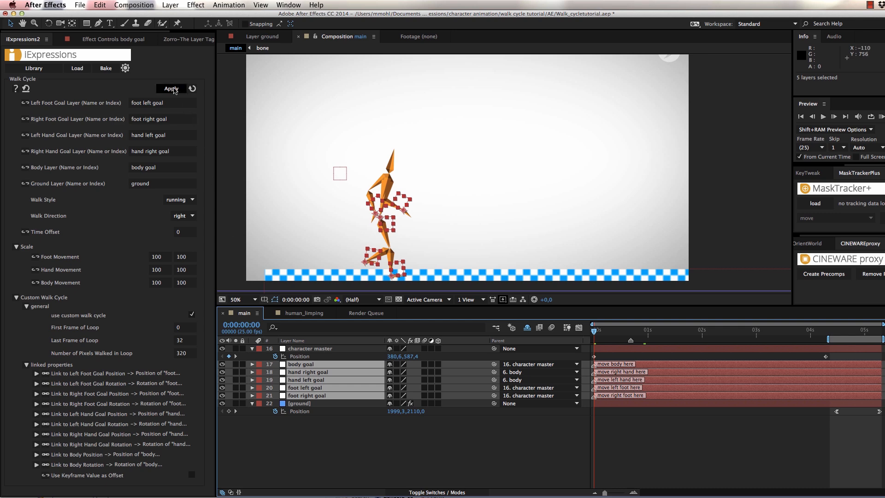
pyautogui.click(173, 89)
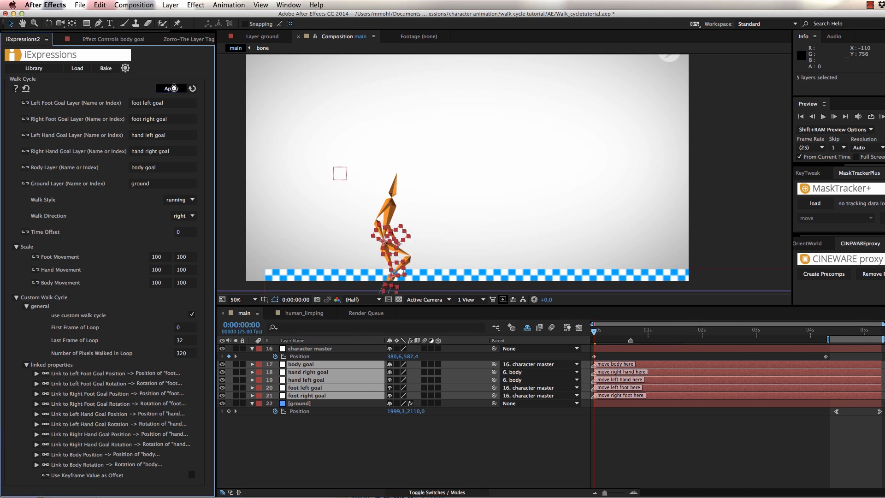
# Raise the character master's position to about 386.6, 471.4 so the feet meet the ground, and preview the walk
pyautogui.click(296, 350)
pyautogui.click(298, 356)
pyautogui.moveTo(339, 172); pyautogui.dragTo(340, 145)
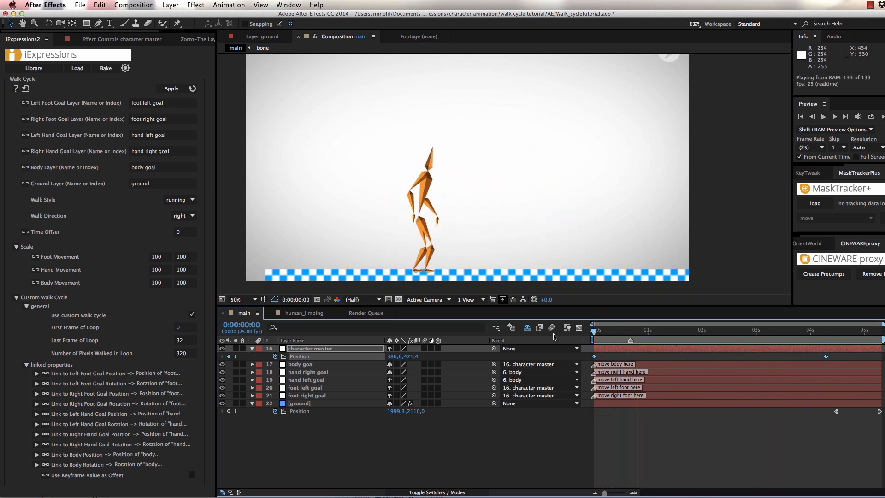
pyautogui.press('space')
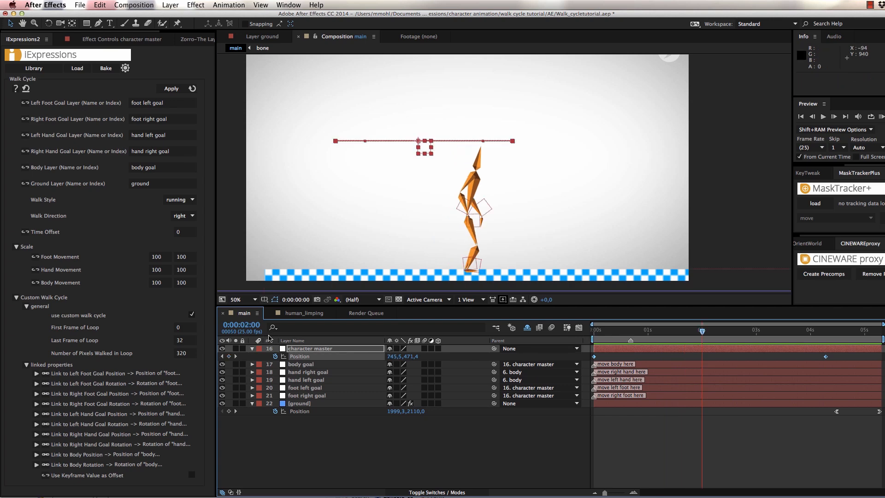
# Show the position and rotation of all five goal layers, apply the Walk Cycle to these properties, and preview the motion
pyautogui.click(296, 365)
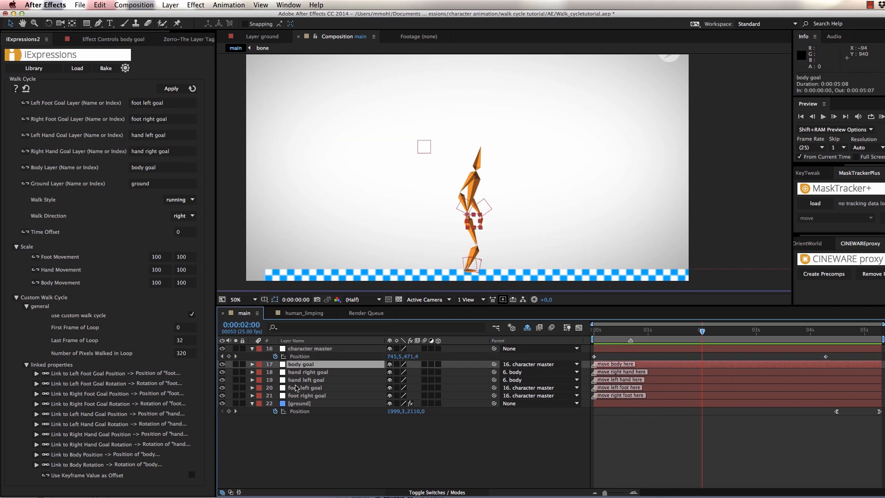
pyautogui.keyDown('shift'); pyautogui.click(297, 395); pyautogui.keyUp('shift')
pyautogui.press('p')
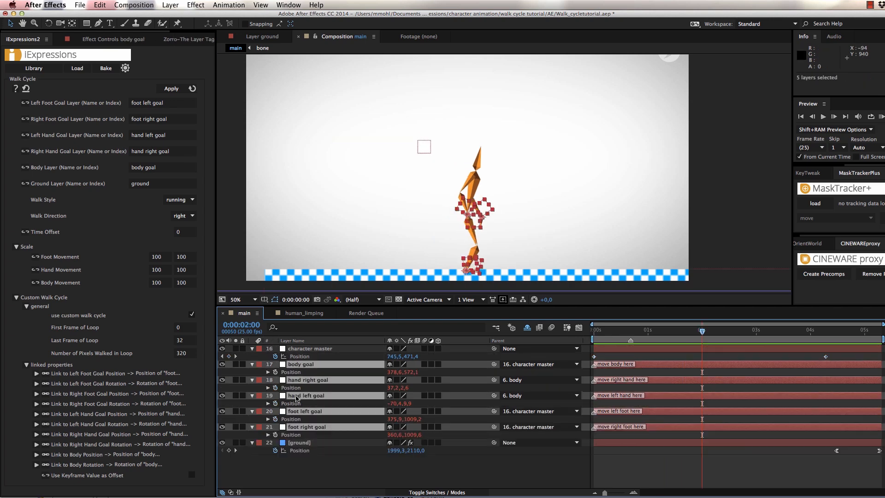
pyautogui.hotkey('shift', 'r')
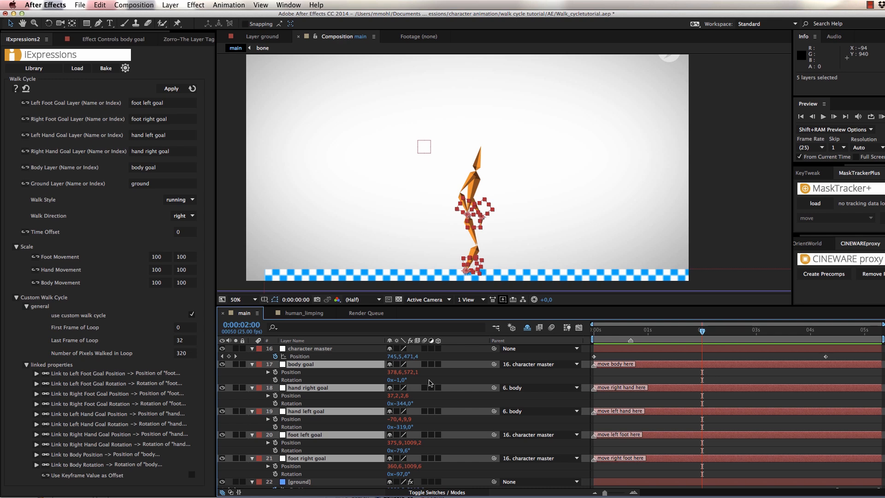
pyautogui.click(430, 383)
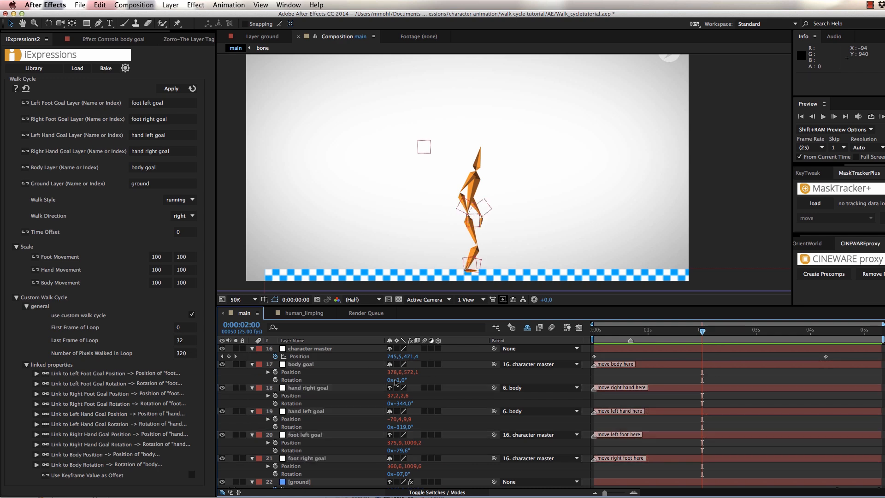
pyautogui.moveTo(249, 372); pyautogui.dragTo(299, 481)
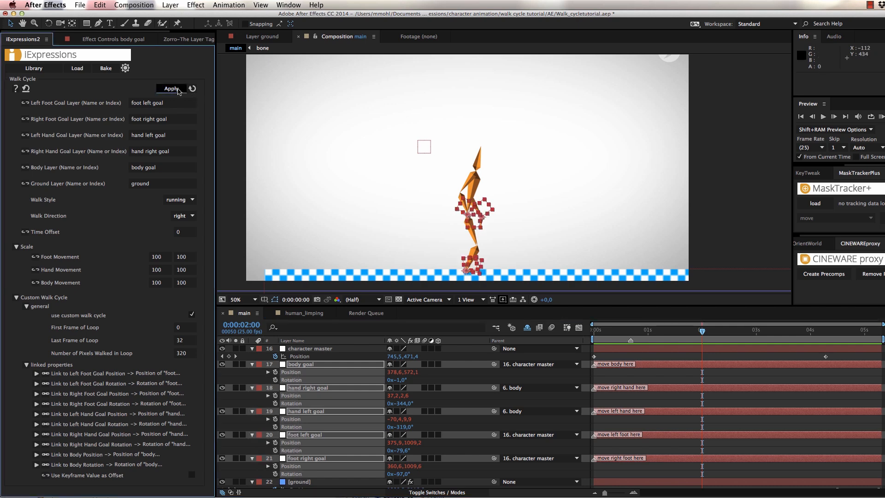
pyautogui.click(171, 89)
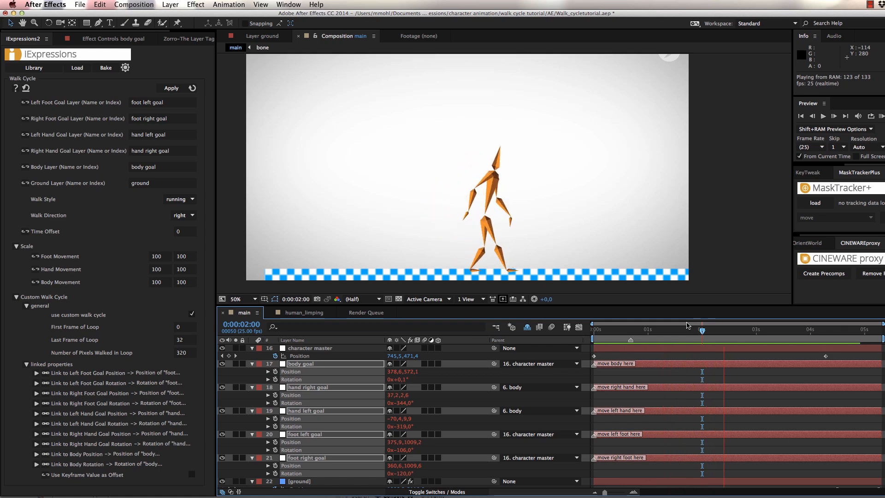
pyautogui.press('space')
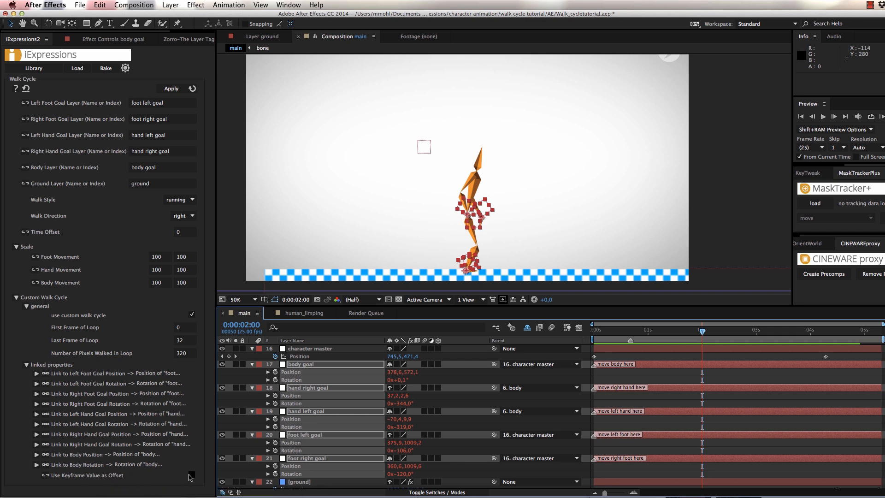
# Enable Use Keyframe Value as Offset and reapply the Walk Cycle to the goal layers' positions and rotations
pyautogui.click(192, 476)
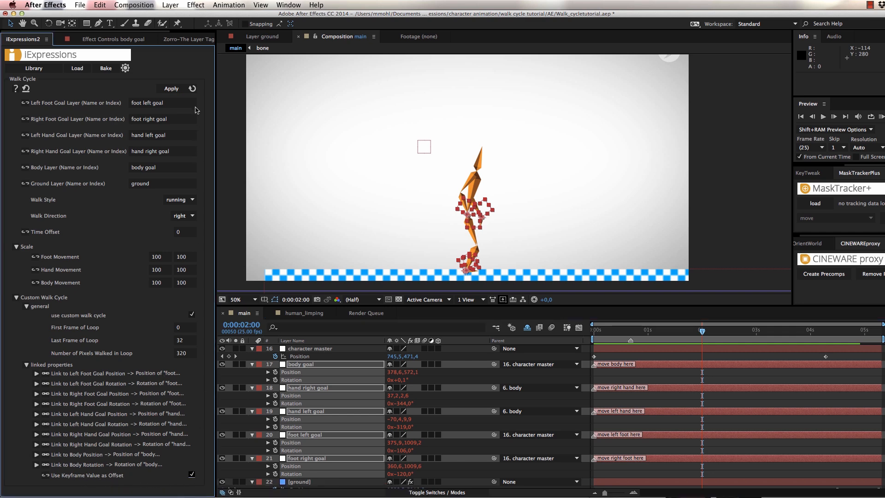
pyautogui.click(175, 89)
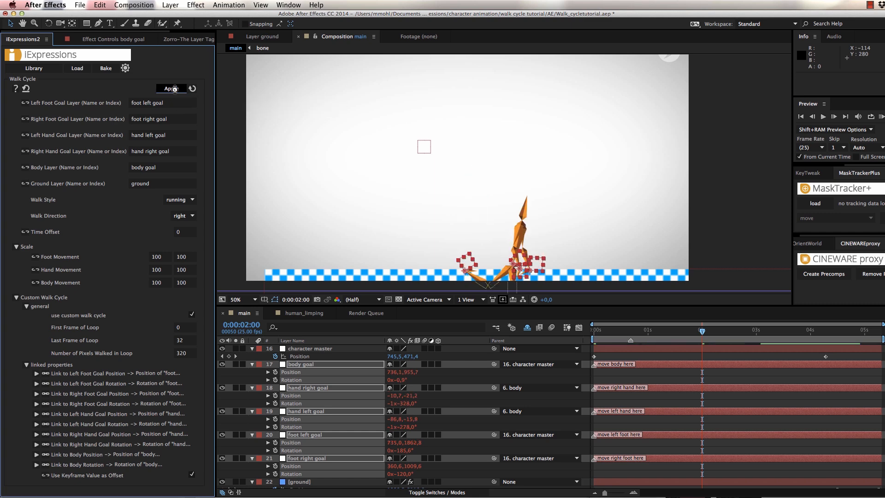
pyautogui.click(697, 254)
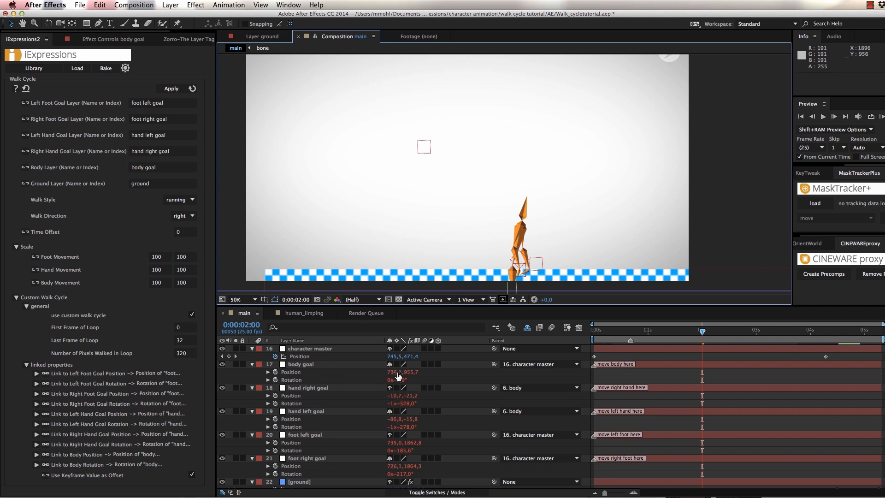
# Set the body goal's position offset to 0, 0 and its rotation offset to 0
pyautogui.click(398, 374)
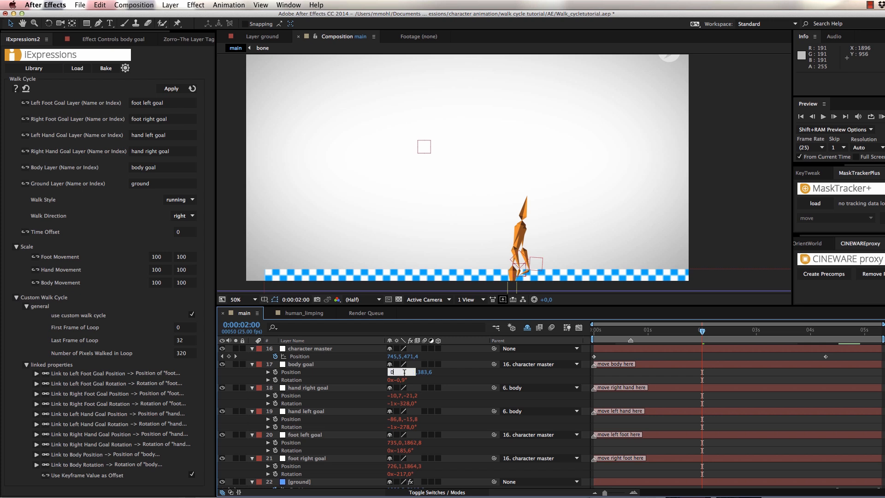
pyautogui.press('Return')
pyautogui.click(410, 374)
pyautogui.write('0')
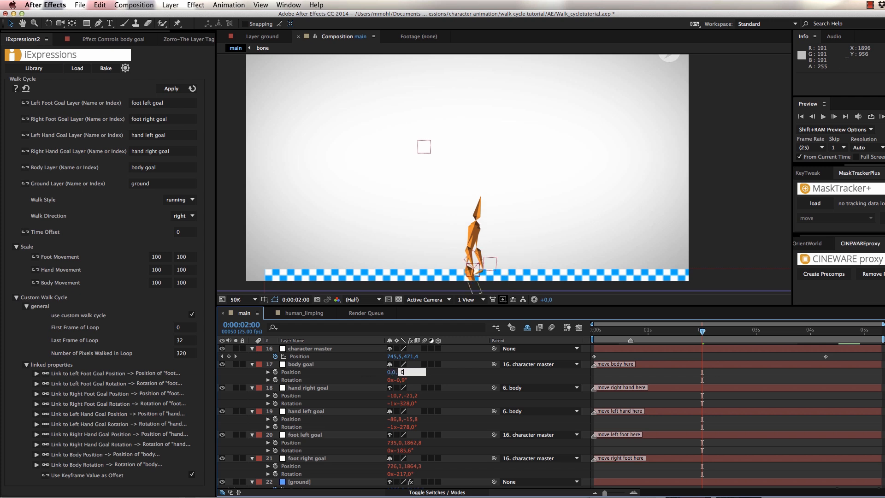
pyautogui.press('Return')
pyautogui.click(399, 380)
pyautogui.write('0')
# Set the hand right goal's position offset to 0, 0 and its rotation offset to 0
pyautogui.click(396, 396)
pyautogui.write('0')
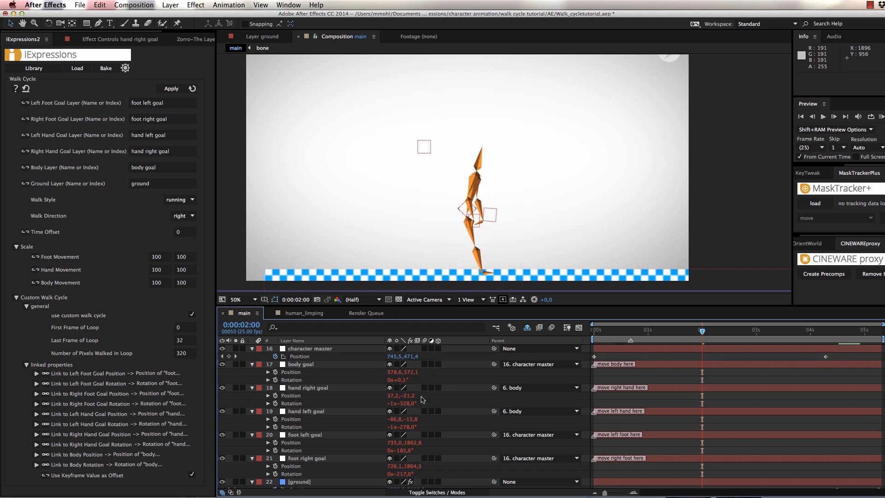
pyautogui.click(412, 397)
pyautogui.write('0')
pyautogui.click(400, 404)
pyautogui.write('0')
# Set the hand left goal's position offset to 0, 0 and its rotation offset to 0
pyautogui.click(394, 420)
pyautogui.write('0')
pyautogui.click(417, 420)
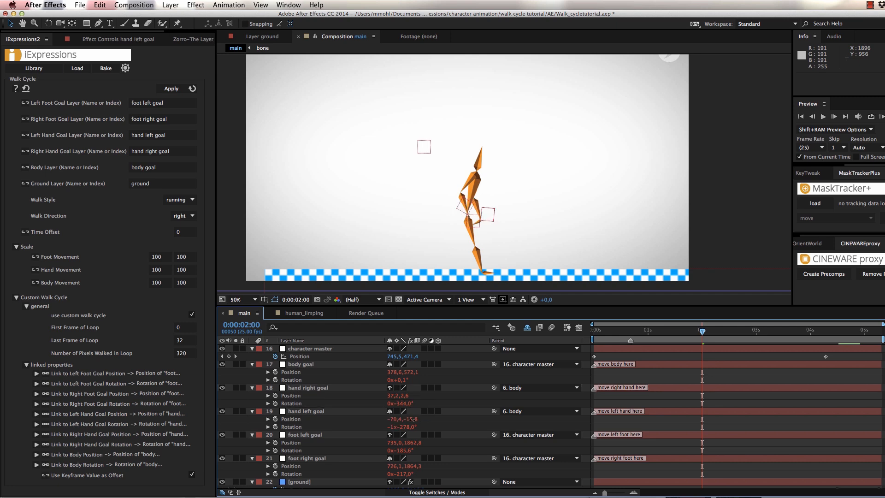
pyautogui.write('0')
pyautogui.click(406, 427)
pyautogui.write('0')
# Set the foot left goal's position offset to 0, 0 and its rotation offset to 0
pyautogui.click(408, 440)
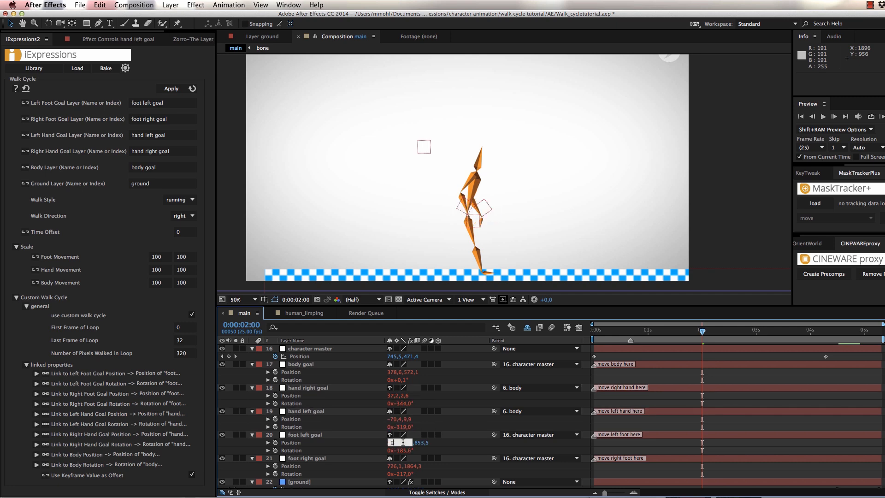
pyautogui.click(420, 443)
pyautogui.write('0')
pyautogui.click(404, 451)
pyautogui.write('0')
# Set the foot right goal's position offset to 0, 0 and its rotation offset to 0
pyautogui.click(396, 467)
pyautogui.write('0')
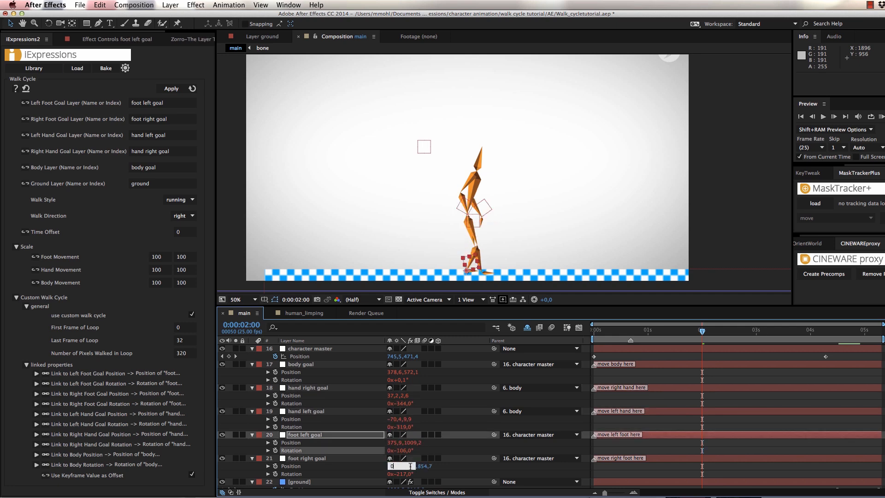
pyautogui.click(421, 467)
pyautogui.write('0')
pyautogui.click(407, 474)
pyautogui.write('0')
pyautogui.click(447, 470)
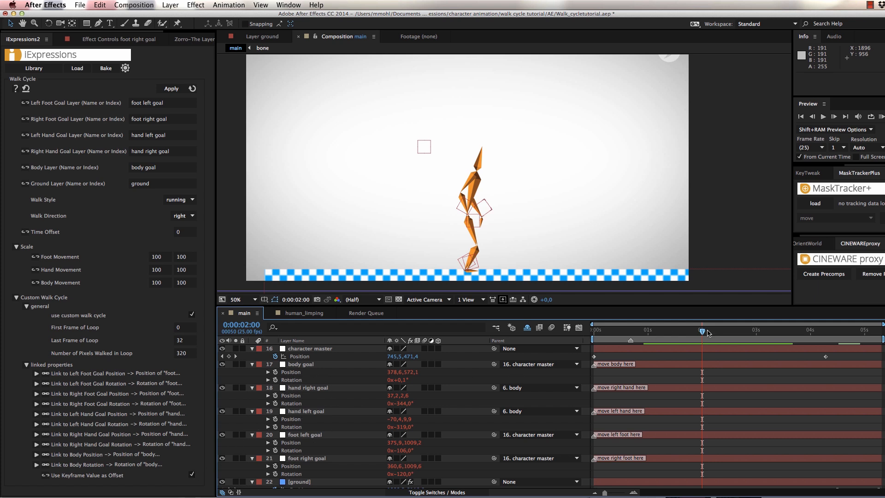
# At 0:00:02:07, start keyframing the position of the foot left goal
pyautogui.moveTo(709, 333)
pyautogui.mouseDown()
pyautogui.moveTo(584, 379)
pyautogui.moveTo(638, 341)
pyautogui.moveTo(717, 343)
pyautogui.mouseUp()
pyautogui.click(502, 269)
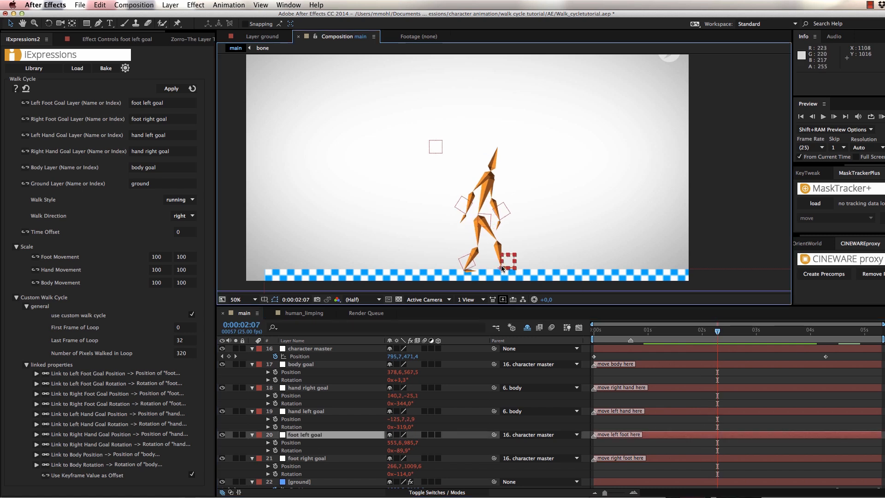
pyautogui.click(276, 442)
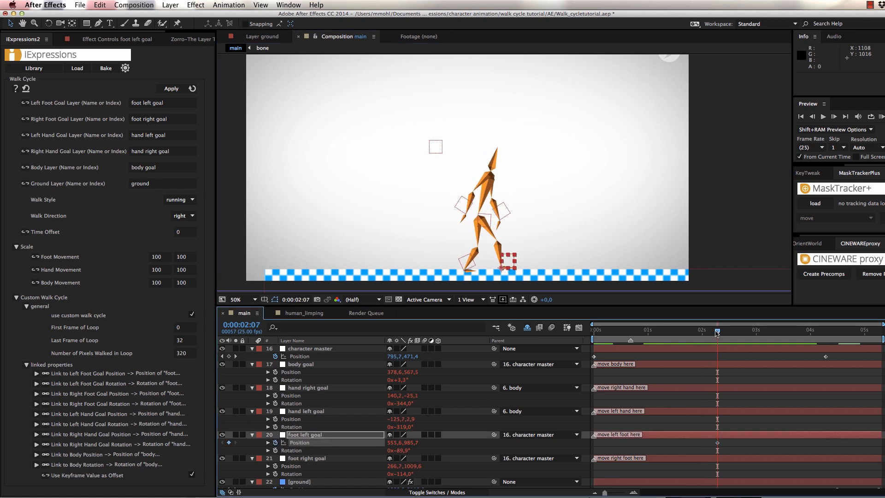
# Keyframe the foot left goal raised a few frames before 0:00:02:07 to lift that step higher, and preview the result
pyautogui.moveTo(718, 333); pyautogui.dragTo(711, 333)
pyautogui.moveTo(488, 253); pyautogui.dragTo(488, 225)
pyautogui.moveTo(711, 332); pyautogui.dragTo(711, 337)
pyautogui.moveTo(712, 336); pyautogui.dragTo(726, 340)
pyautogui.press('KP_0')
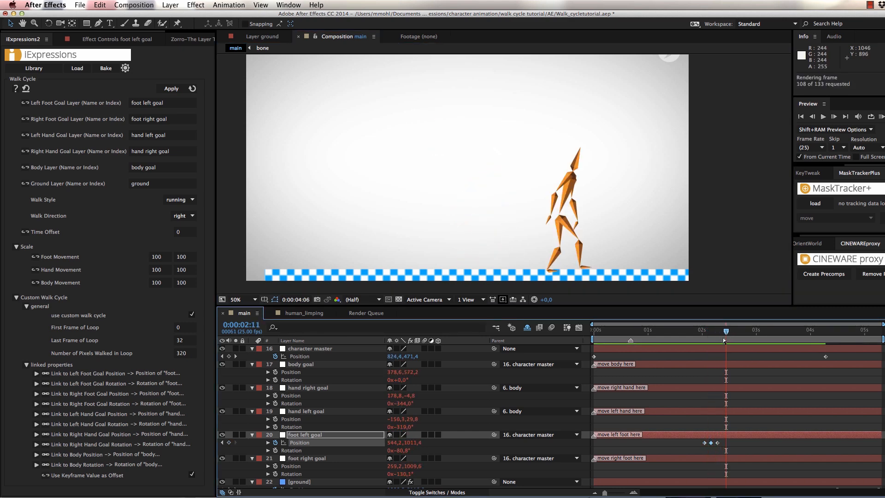